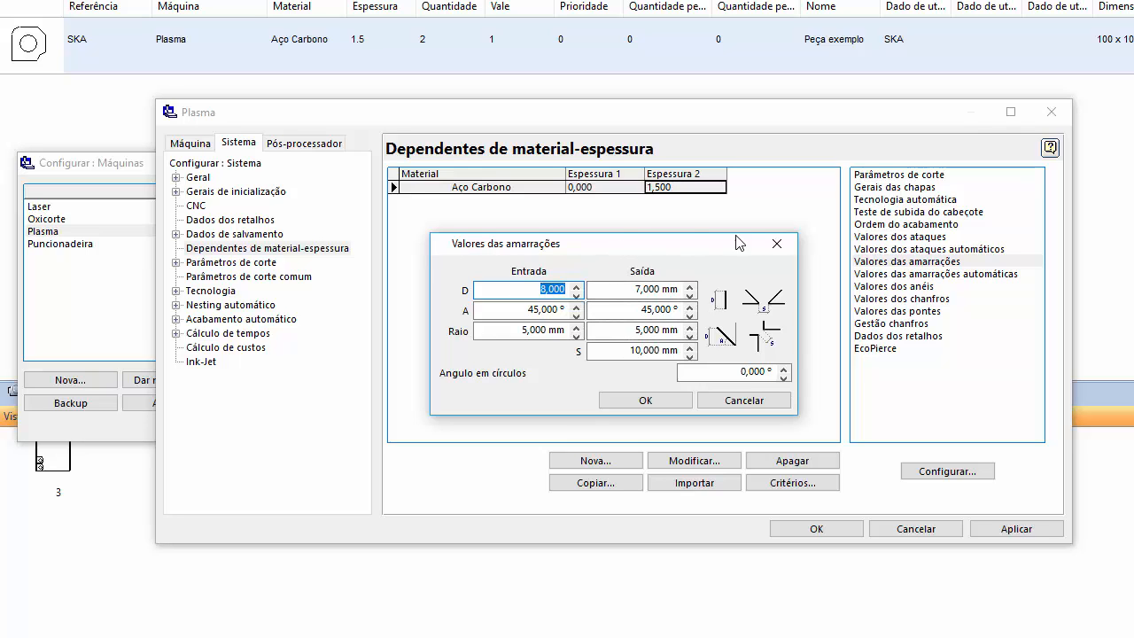
Step: Check the separation between parts (Separação entre peças) in the Parâmetros de corte for Aço Carbono
click(777, 243)
click(909, 175)
double_click(909, 178)
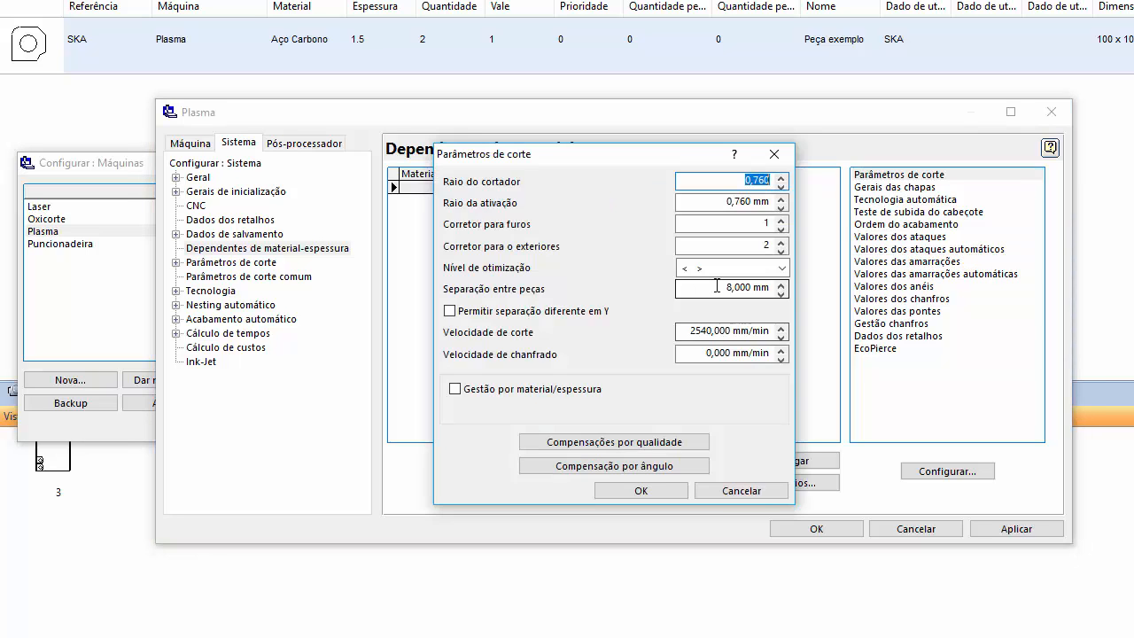
drag(720, 286, 779, 289)
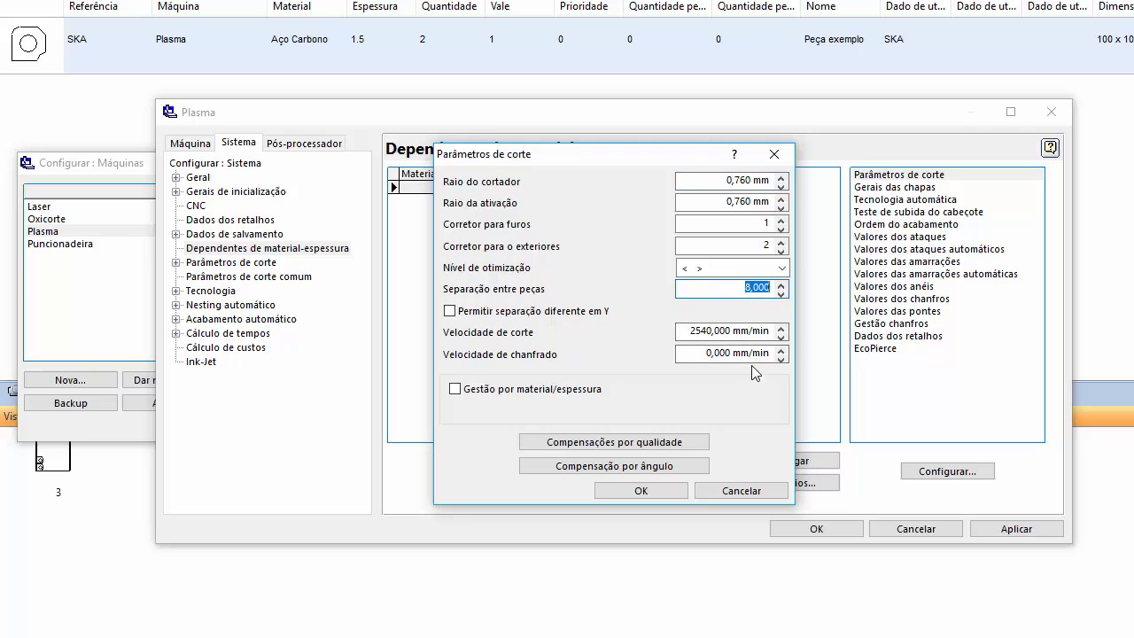
click(777, 157)
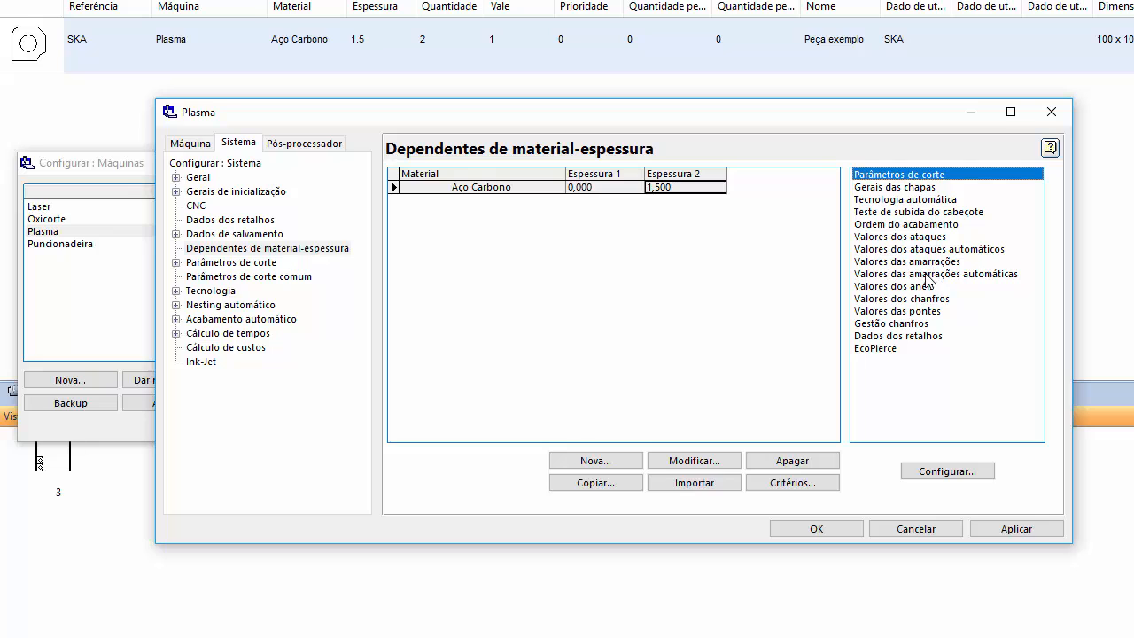
Step: In the Valores das amarrações for Aço Carbono, set the entry and exit distance D to 4 mm
double_click(930, 261)
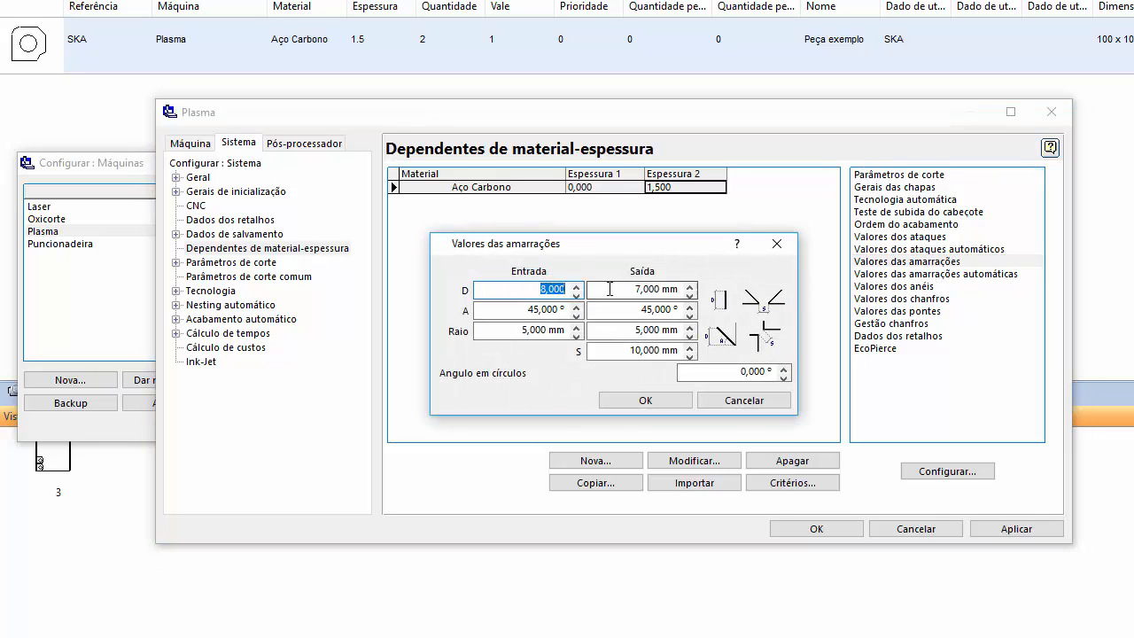
text(4)
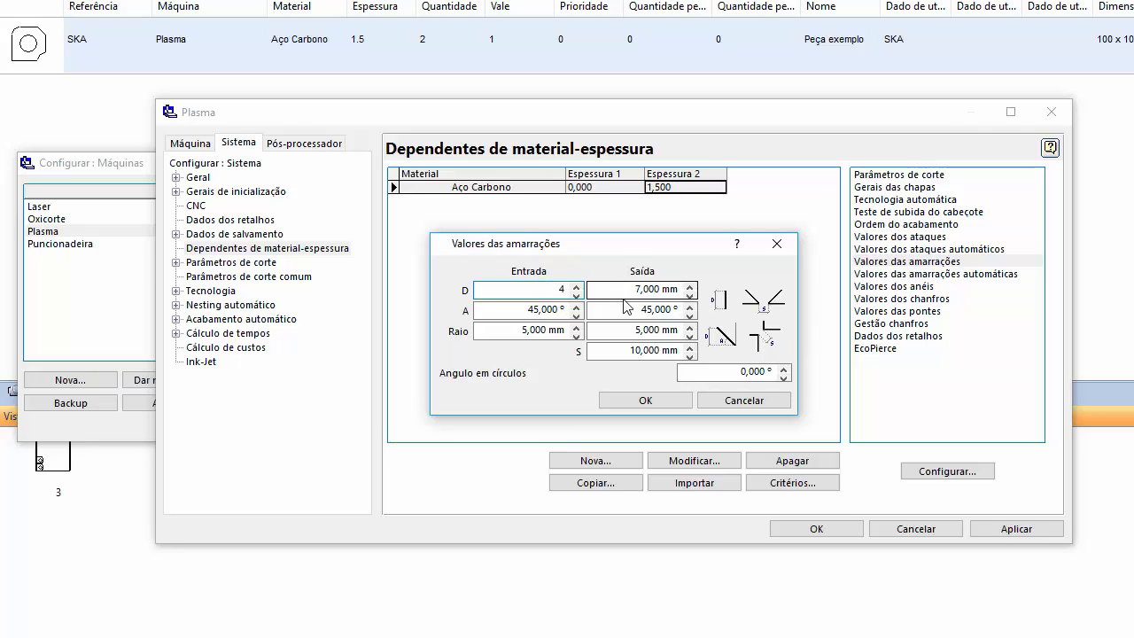
key(Tab)
text(4)
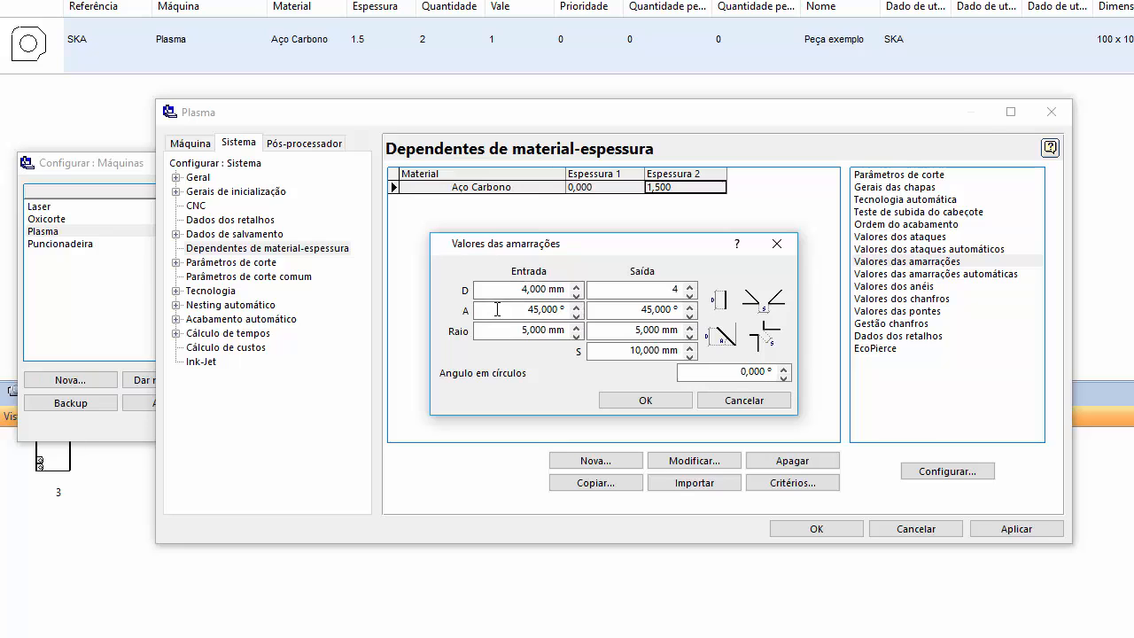
Step: Set the tie's entry and exit radius to 2 mm and separation S to 1 mm, and accept the values
key(Tab)
key(Tab)
key(Tab)
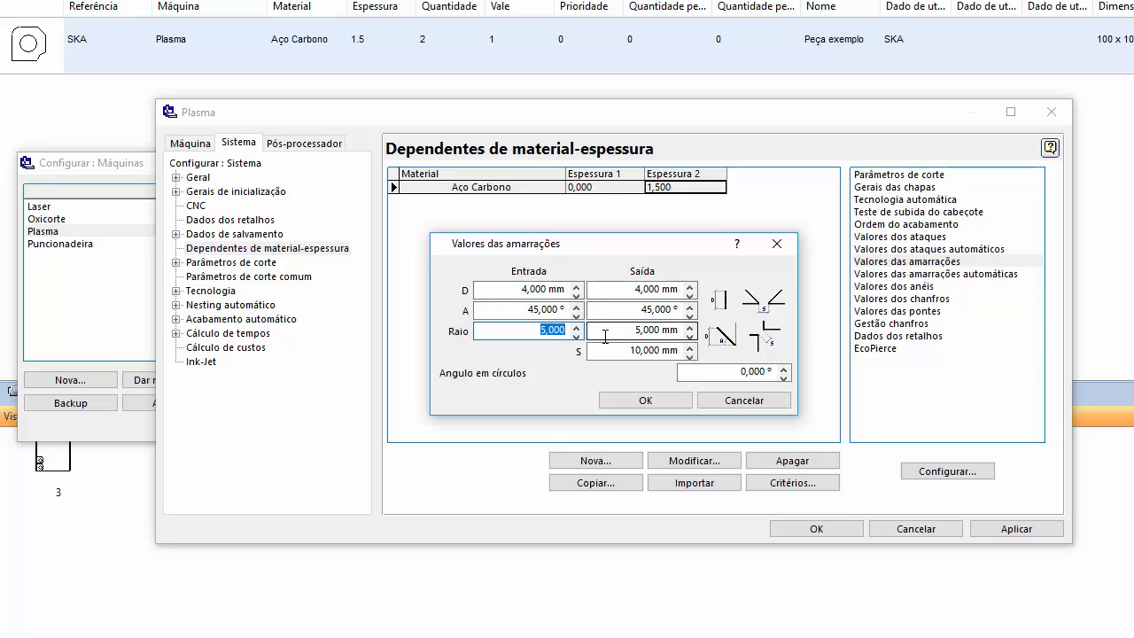
text(2)
key(Tab)
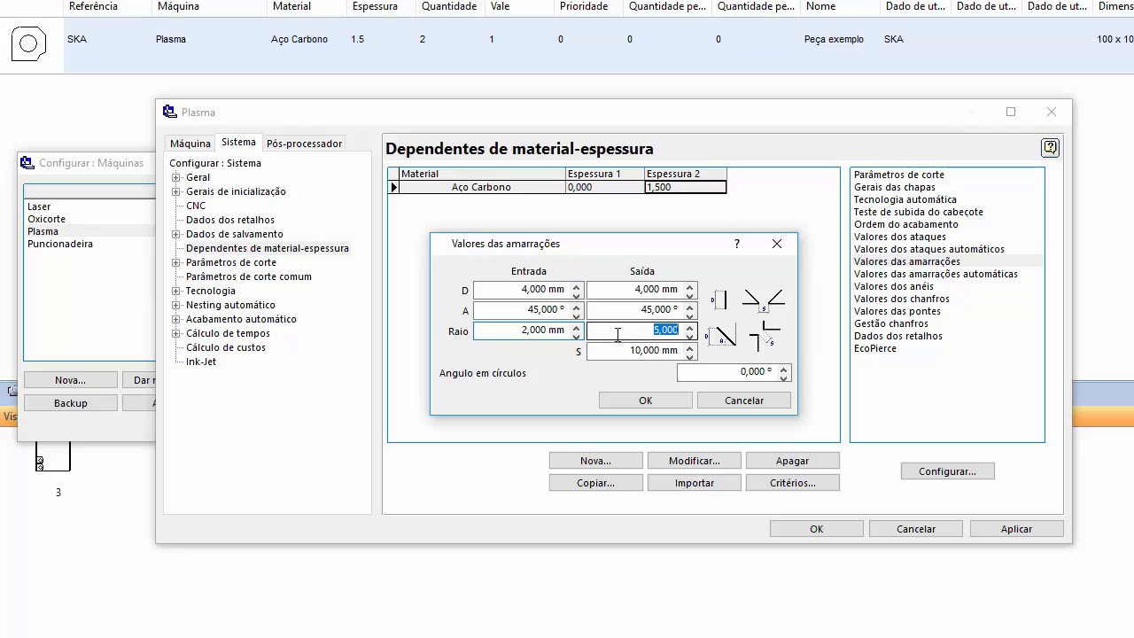
text(2)
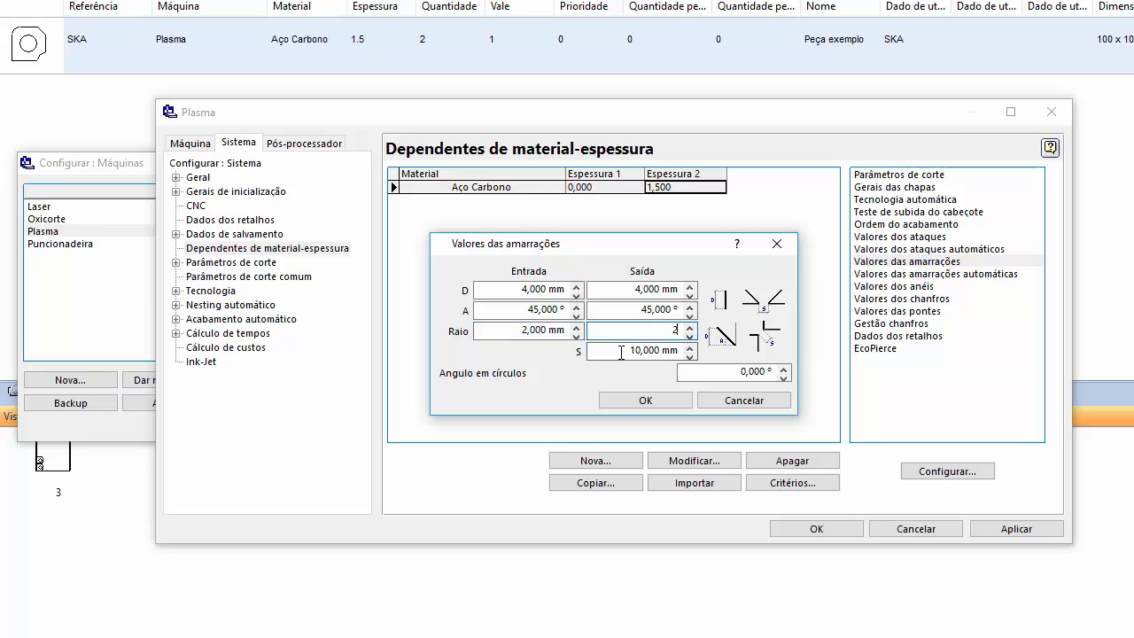
key(Tab)
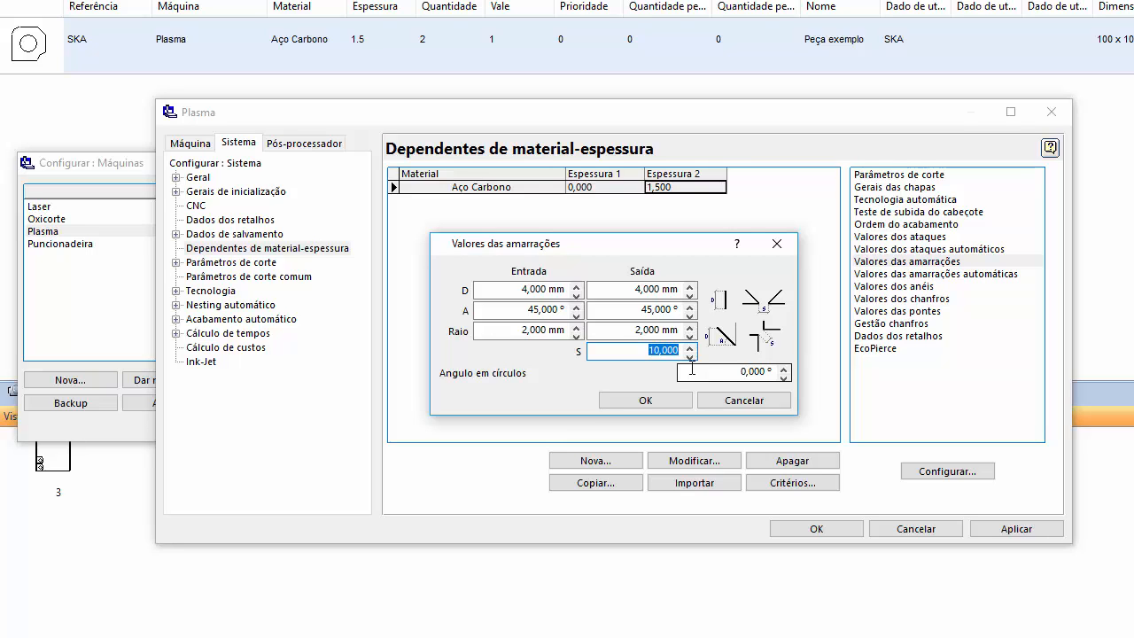
text(1)
click(660, 403)
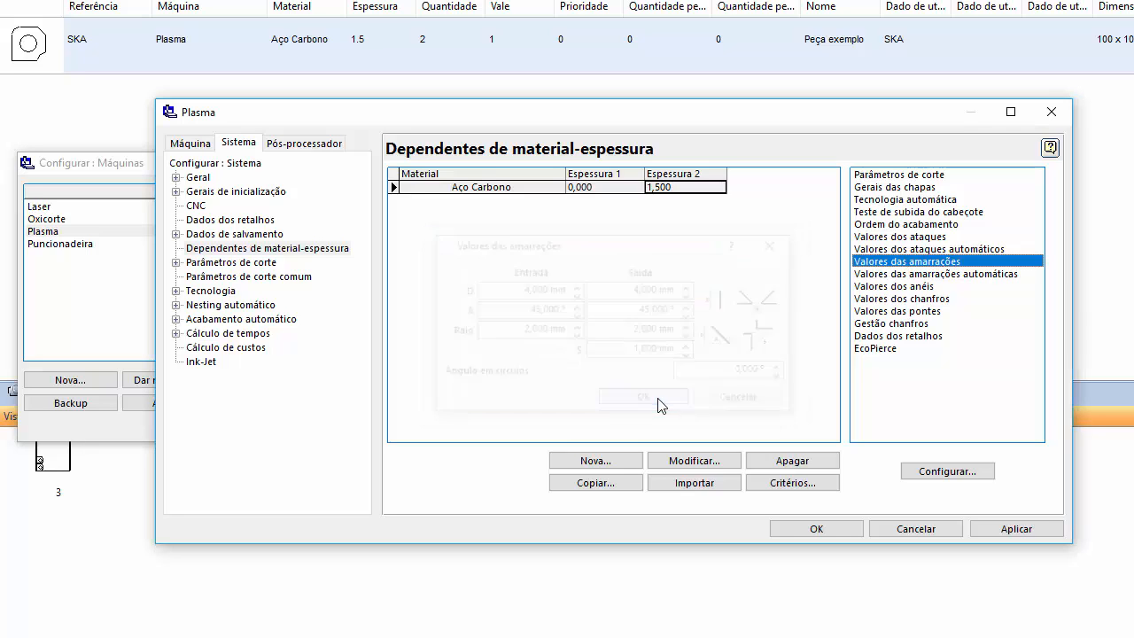
Step: In the Valores das amarrações automáticas, choose the fourth tie type, with both entry and exit slanted
double_click(919, 276)
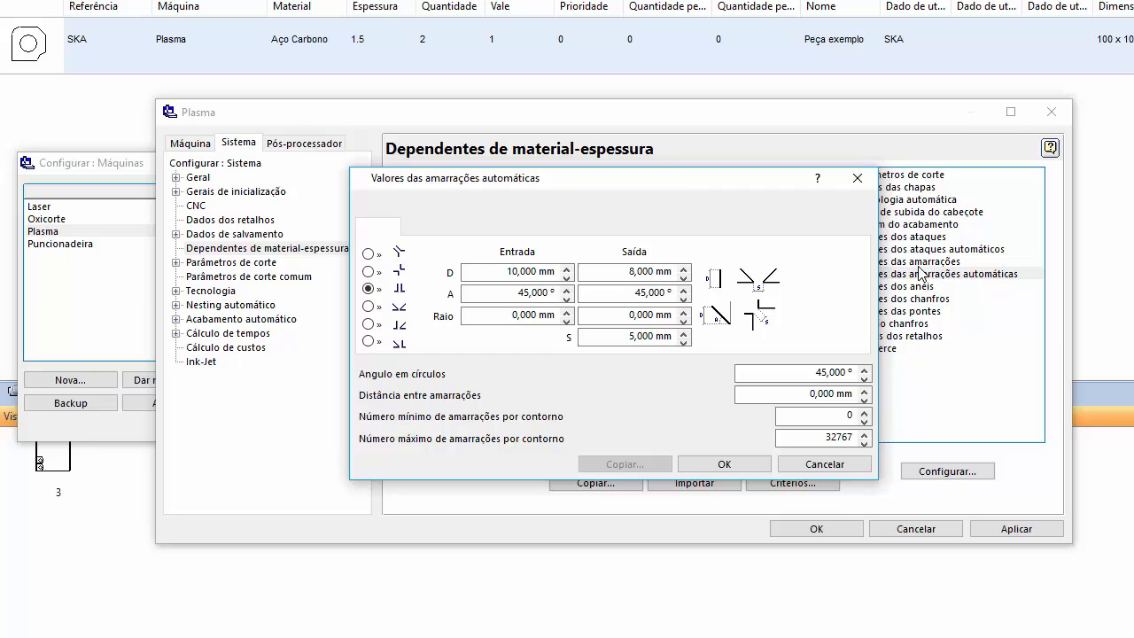
click(488, 271)
click(368, 271)
click(368, 287)
click(369, 324)
click(368, 305)
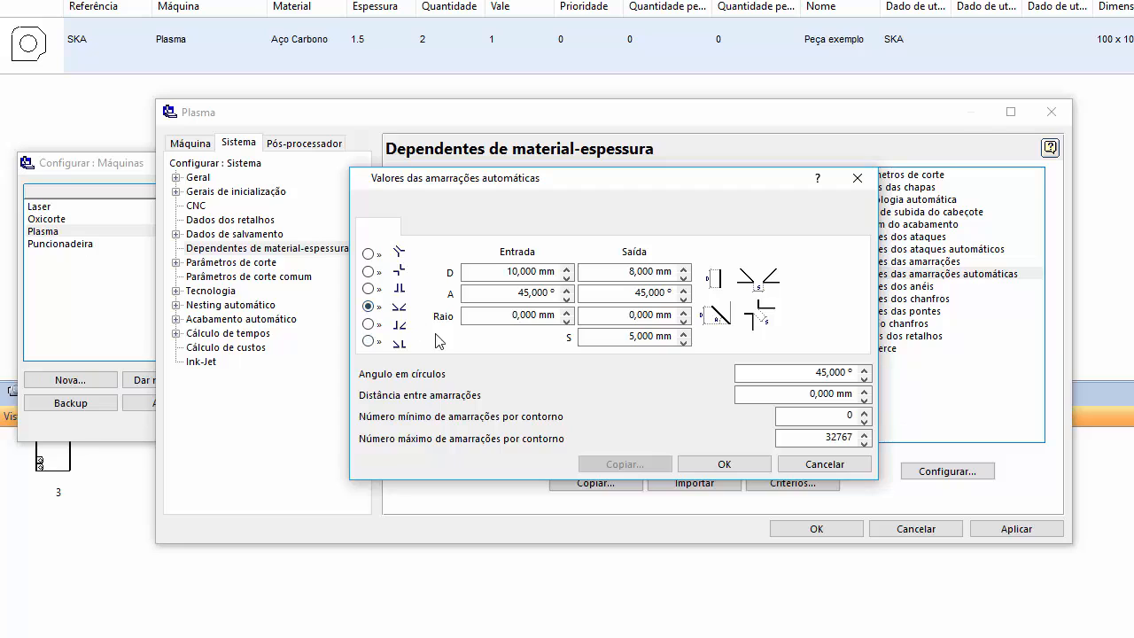
click(370, 289)
click(403, 306)
Step: Set the automatic tie's distance D to 4 mm for the entry and 2 mm for the exit
click(496, 271)
text(4)
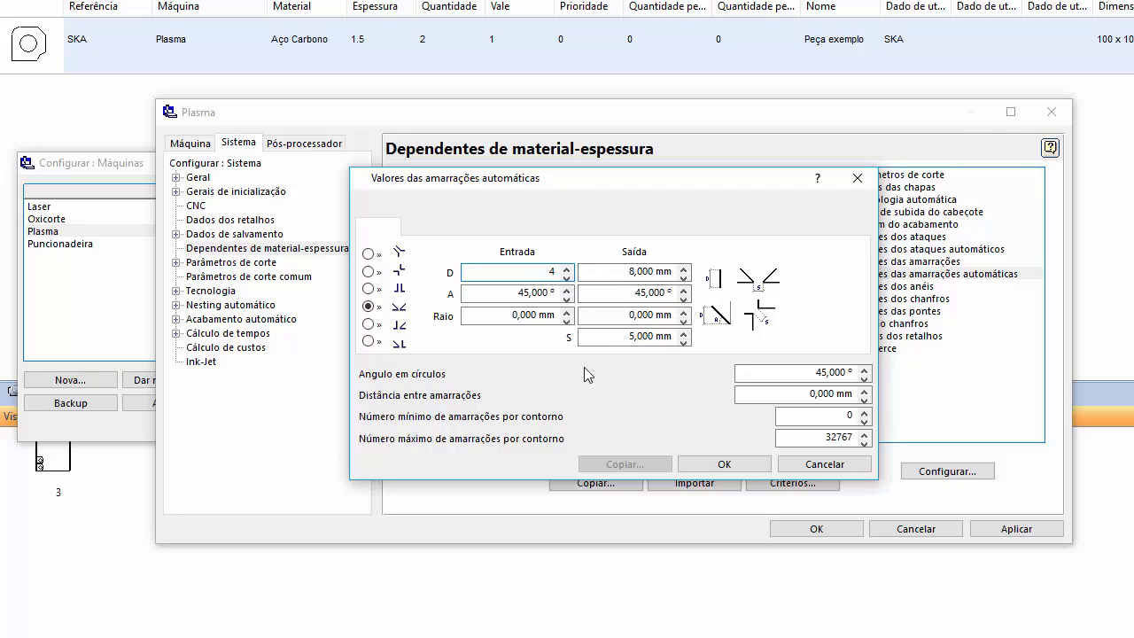
click(619, 270)
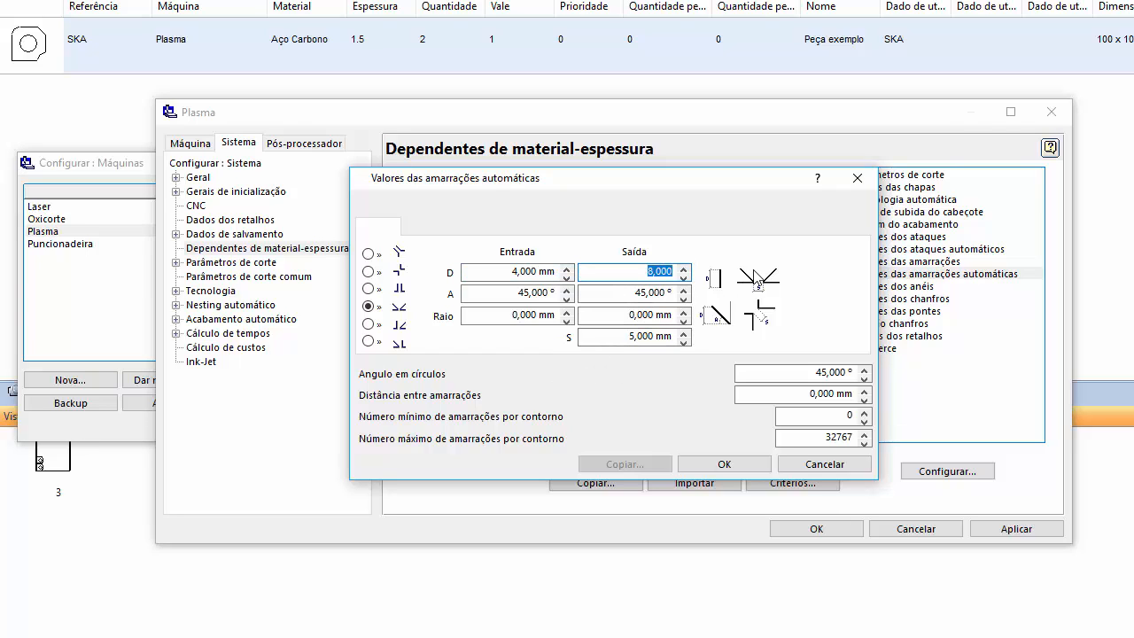
text(4)
drag(688, 274, 709, 276)
click(489, 288)
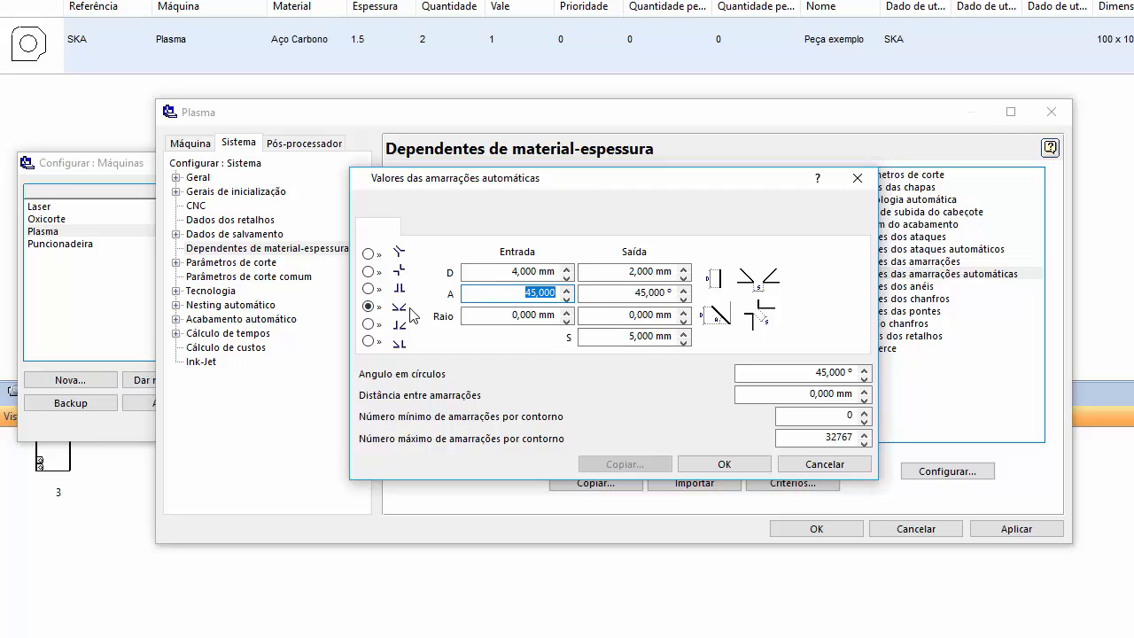
Step: Set the automatic tie's separation S to 1 mm, keeping the angles at 45° and the radii at 0 mm
click(621, 292)
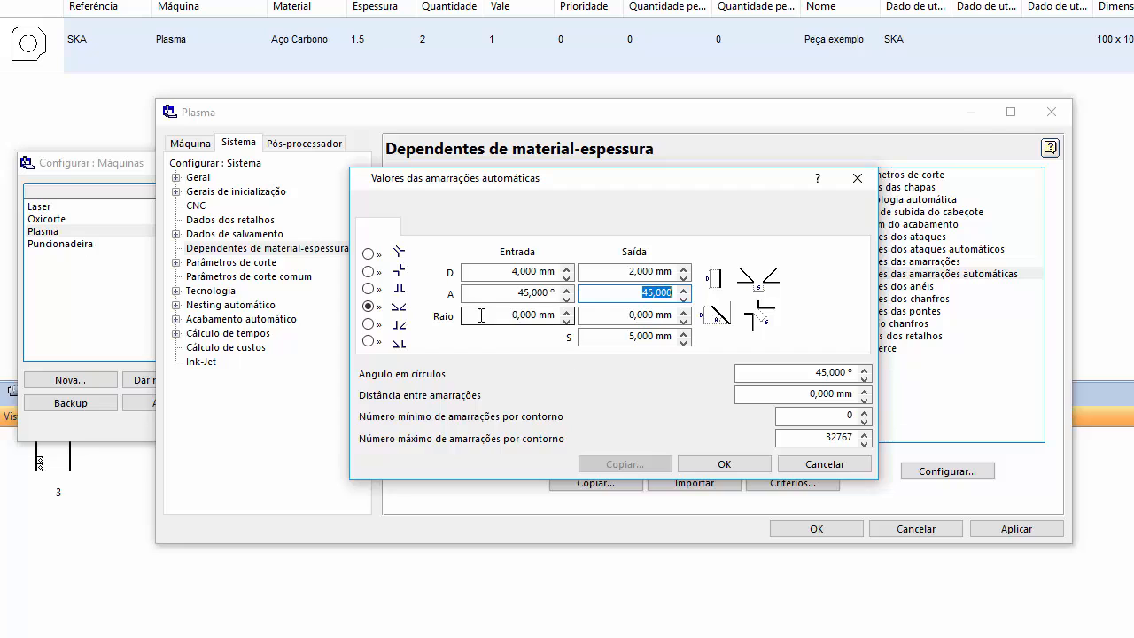
key(Tab)
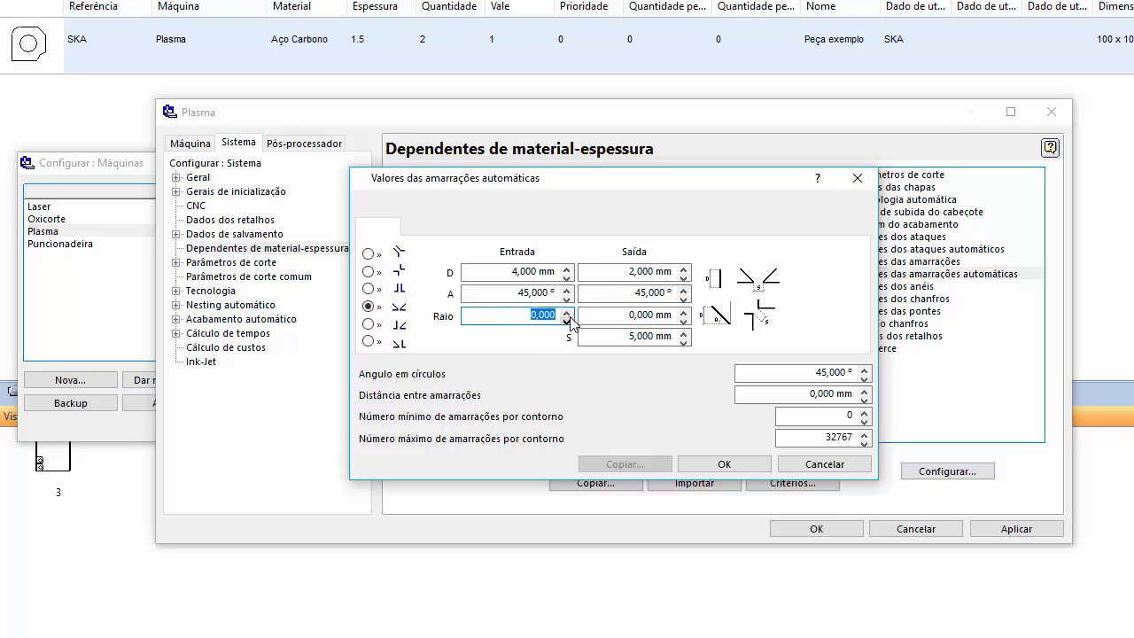
key(Tab)
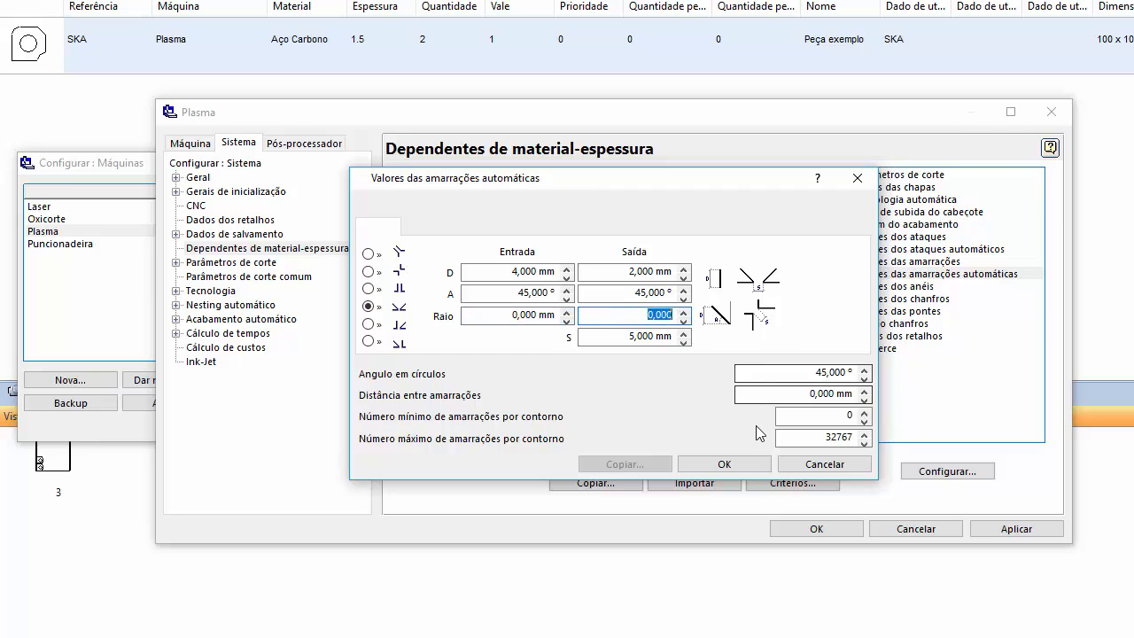
key(Tab)
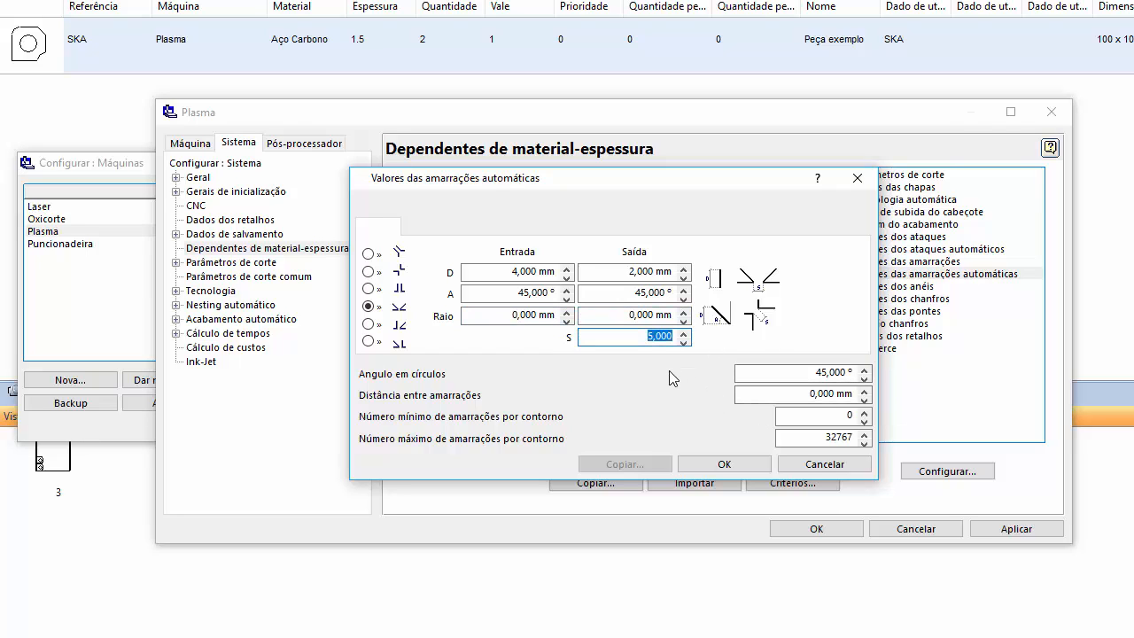
text(1)
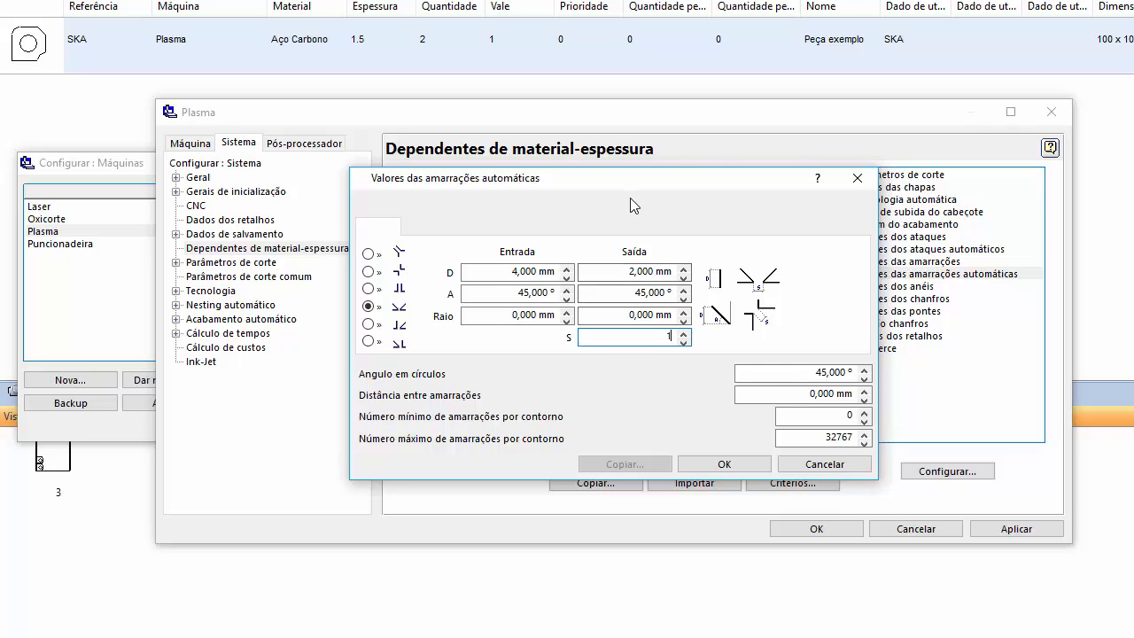
drag(628, 191, 629, 219)
double_click(671, 365)
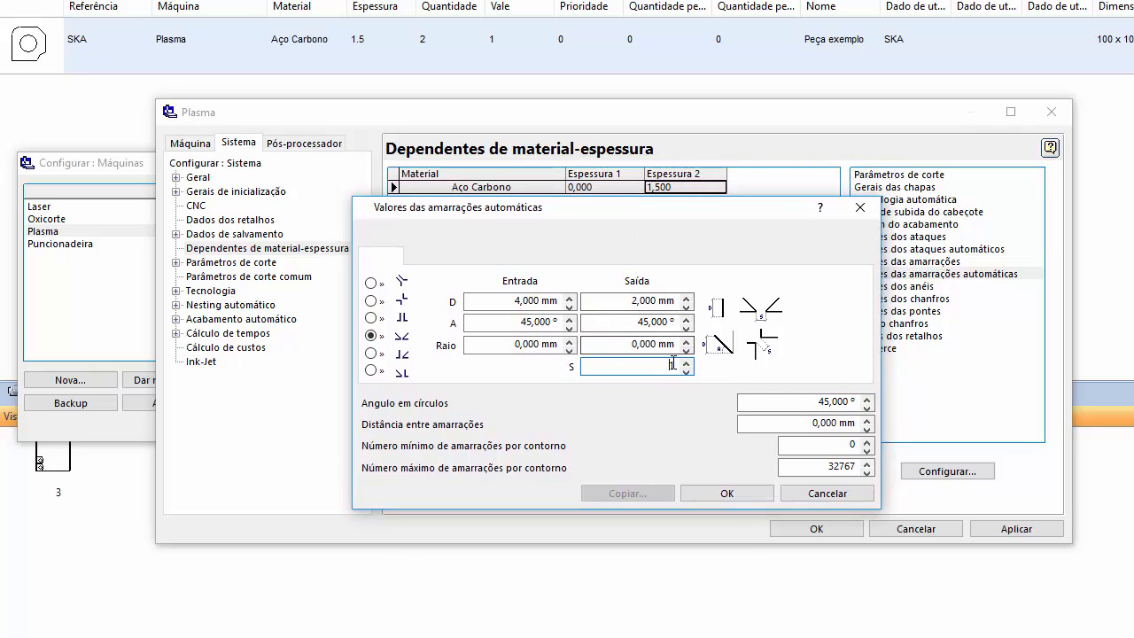
Step: Set the distance between automatic ties (Distância entre amarrações) to 1000 mm
click(770, 424)
double_click(840, 424)
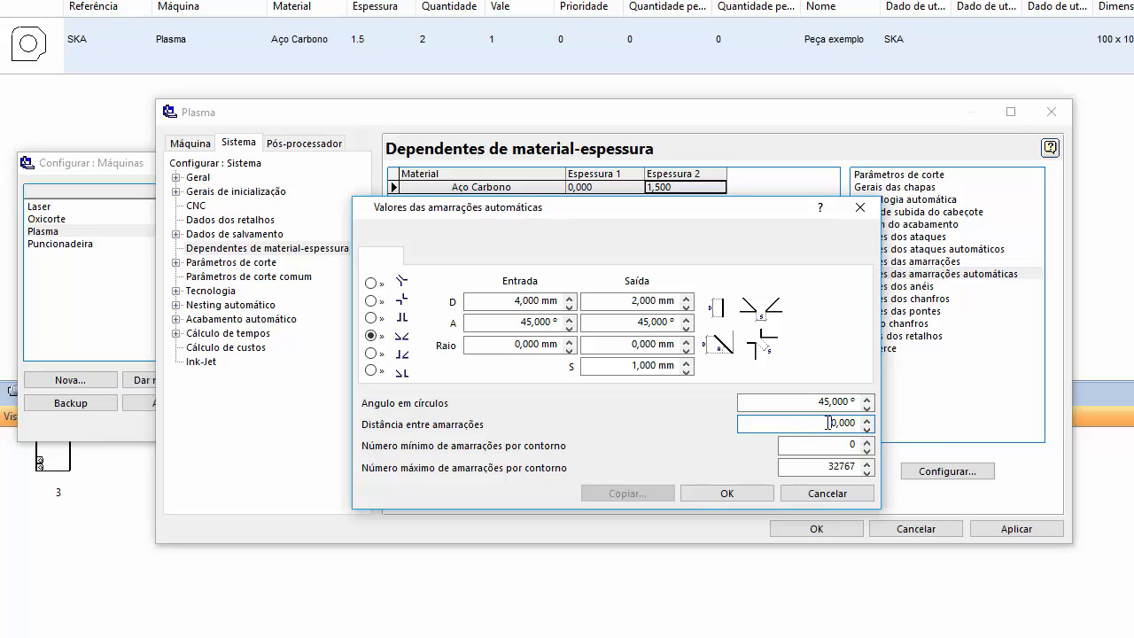
text(1)
Step: Set the maximum number of ties per contour to 4 and accept the automatic tie values
click(835, 445)
click(817, 466)
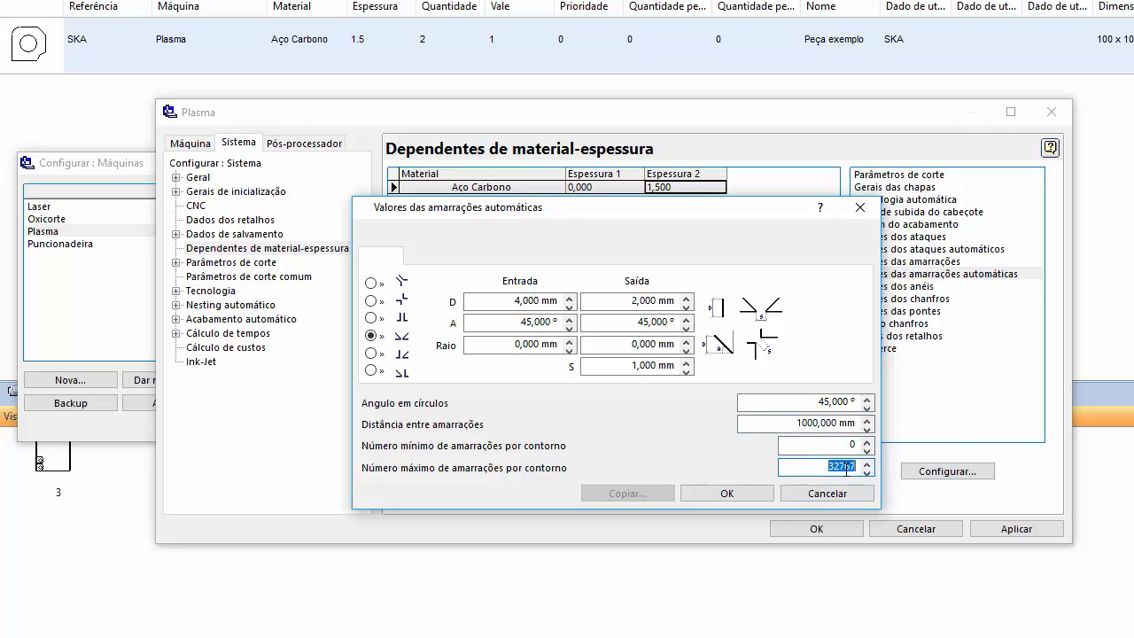
key(shift+Tab)
key(shift+Tab)
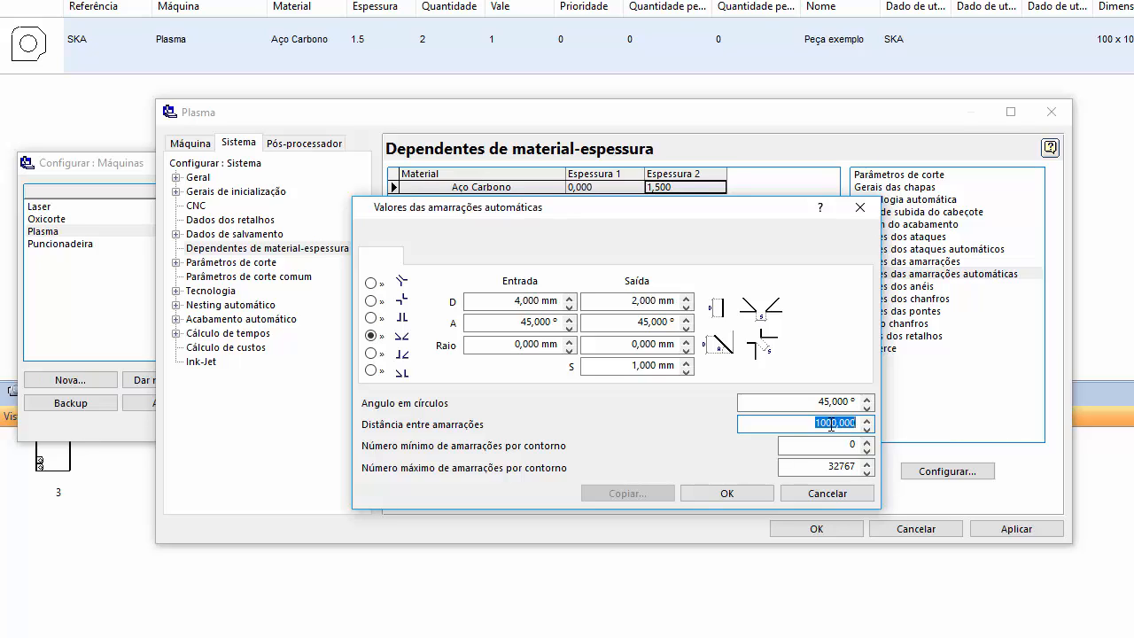
key(Tab)
key(Tab)
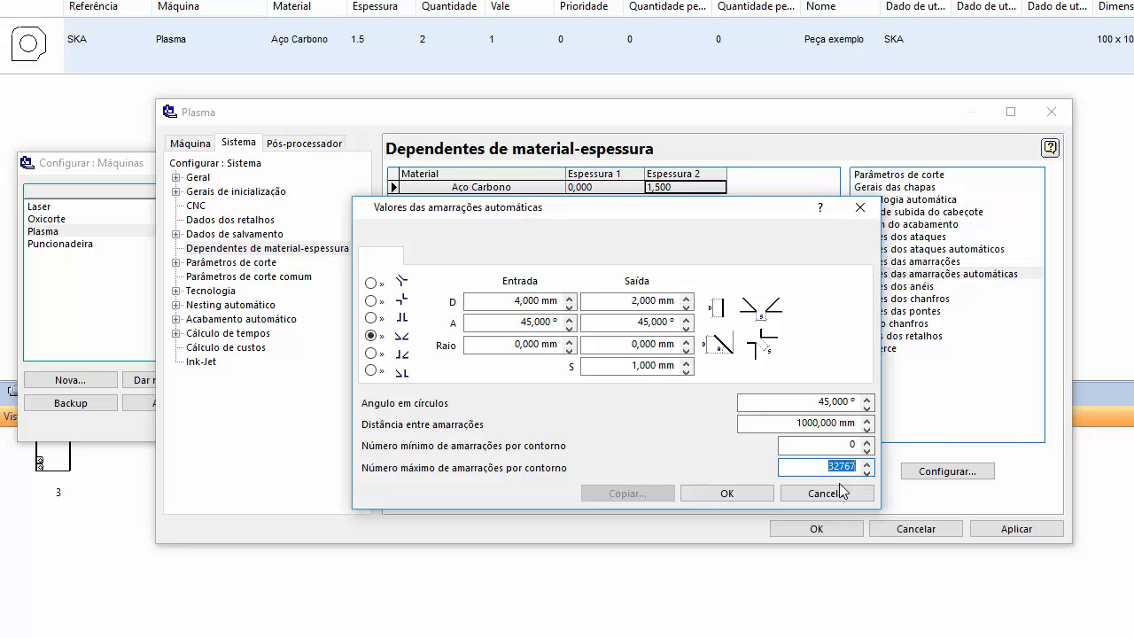
text(4)
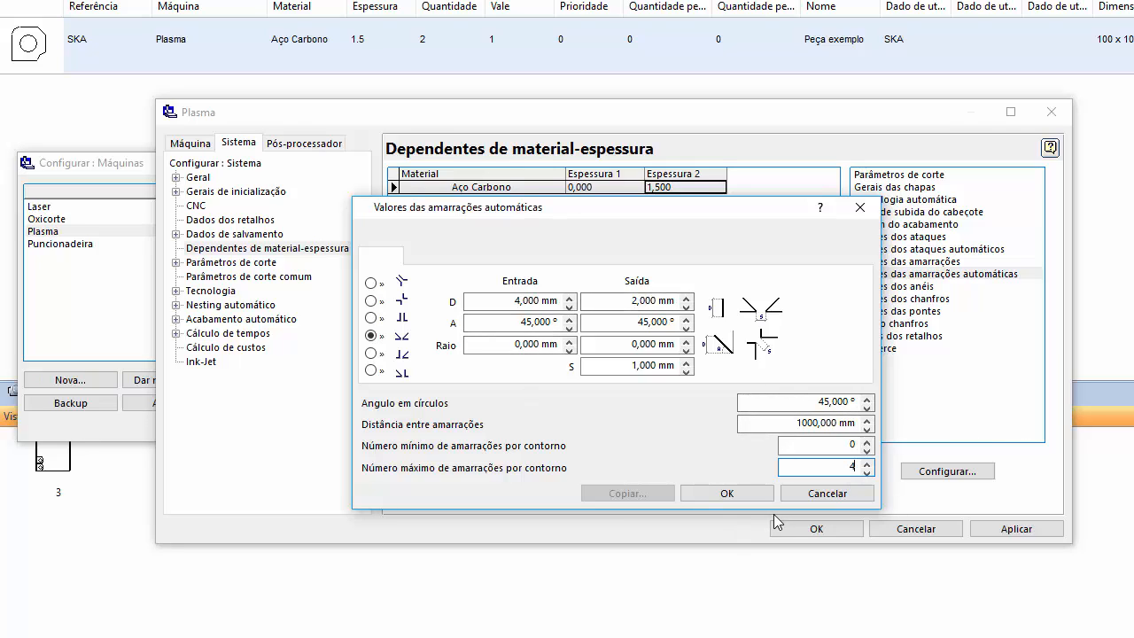
click(744, 492)
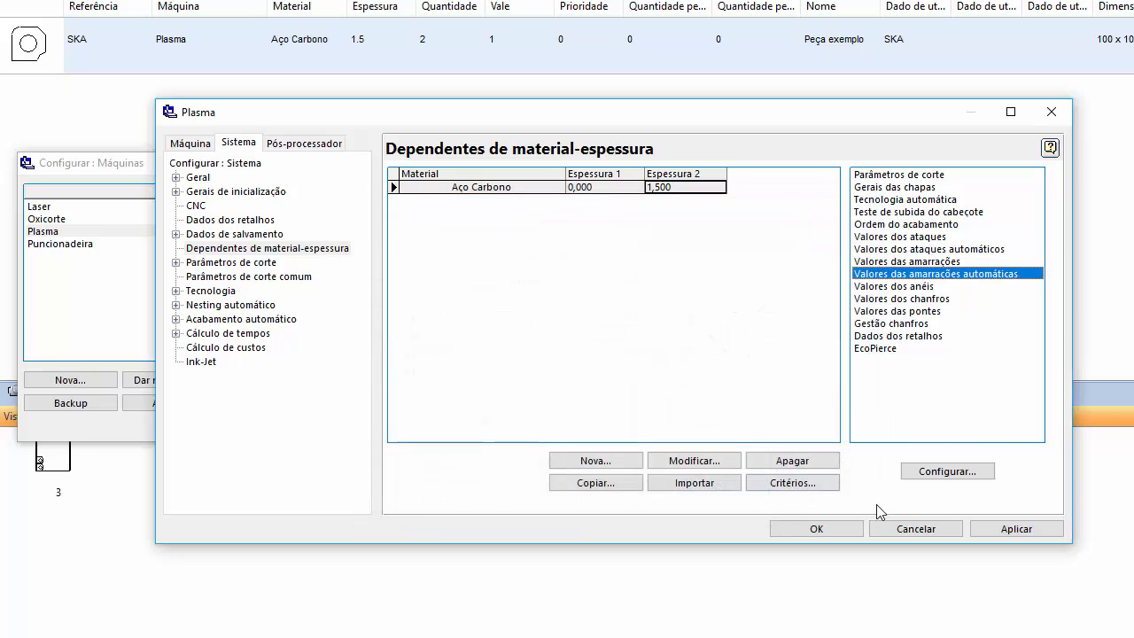
Step: Apply the changes to the Plasma machine configuration and close the machine setup
click(1013, 529)
click(841, 528)
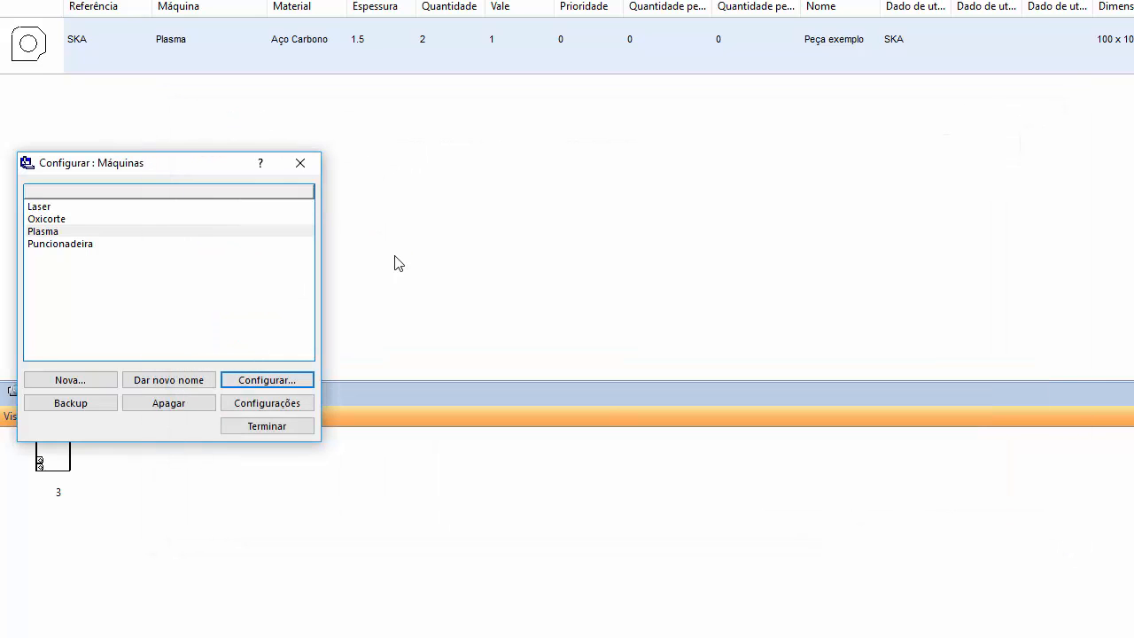
click(306, 411)
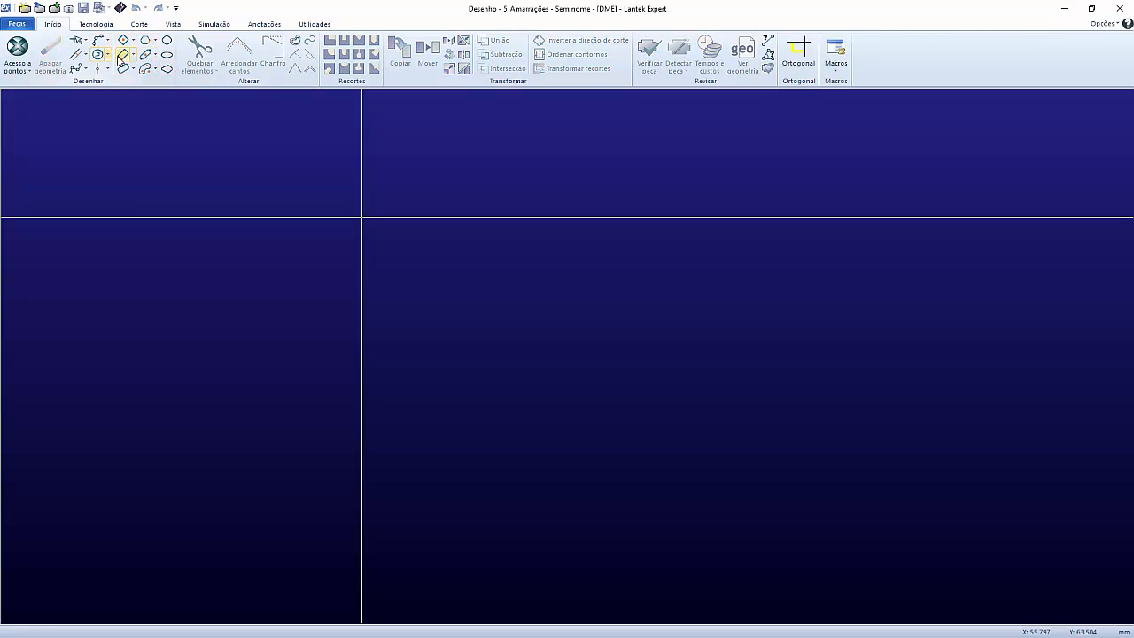
Step: Draw a rectangle 1000 mm long and 100 mm high at an angle of 0°
click(125, 54)
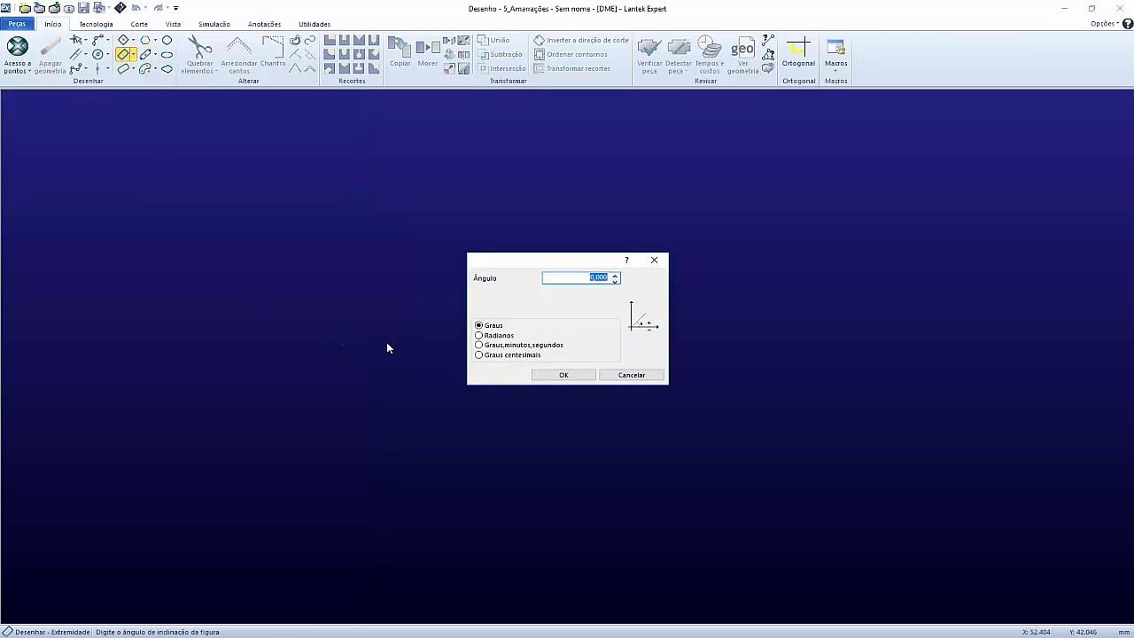
key(Return)
text(1000)
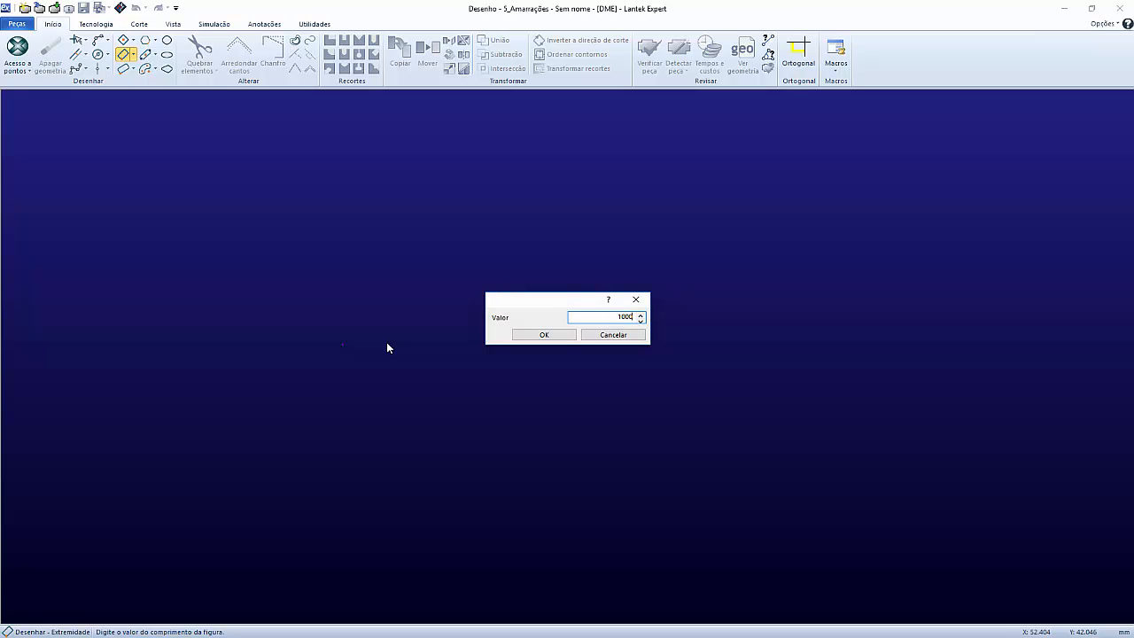
key(Return)
text(100)
key(Return)
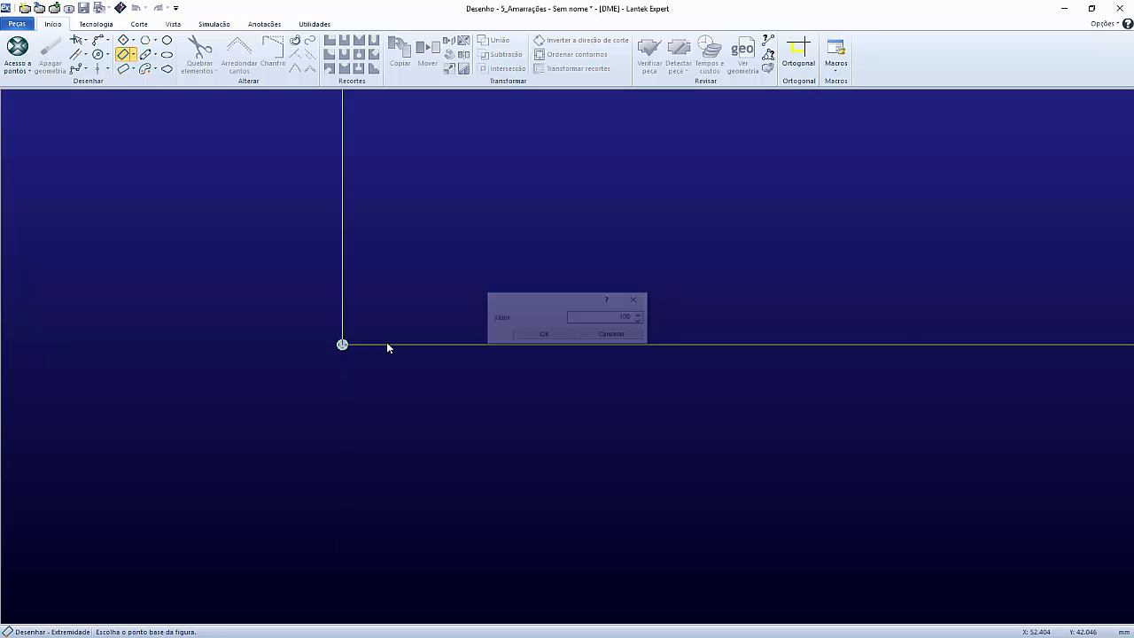
Step: Start saving the part, assigning it to the Plasma machine with a thickness of 1,5 mm
key(ctrl+s)
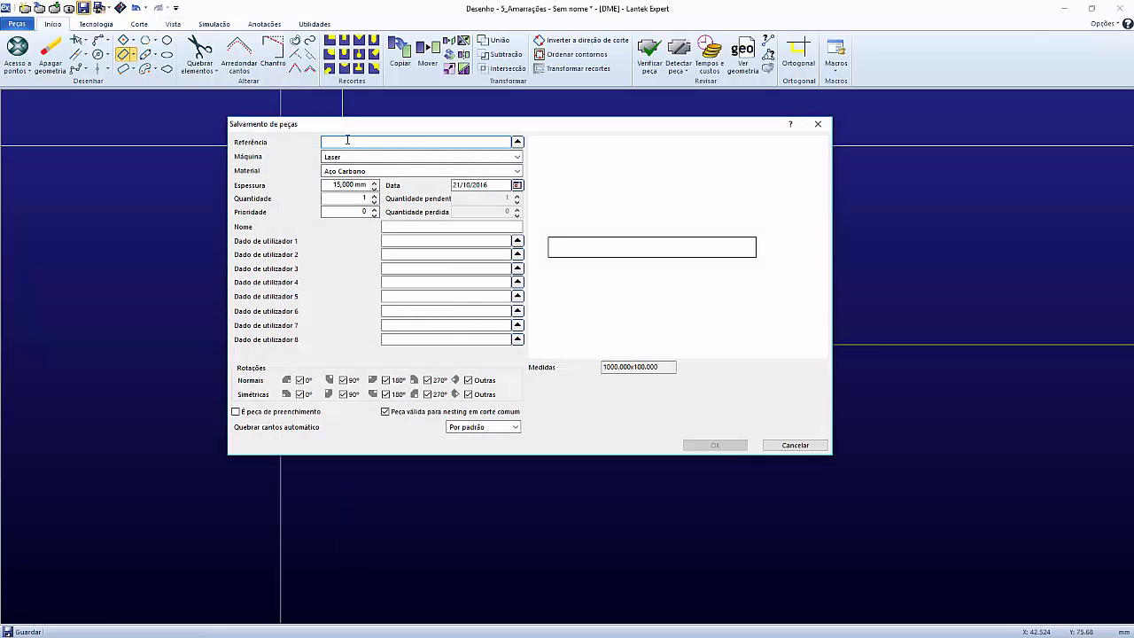
click(345, 156)
click(343, 196)
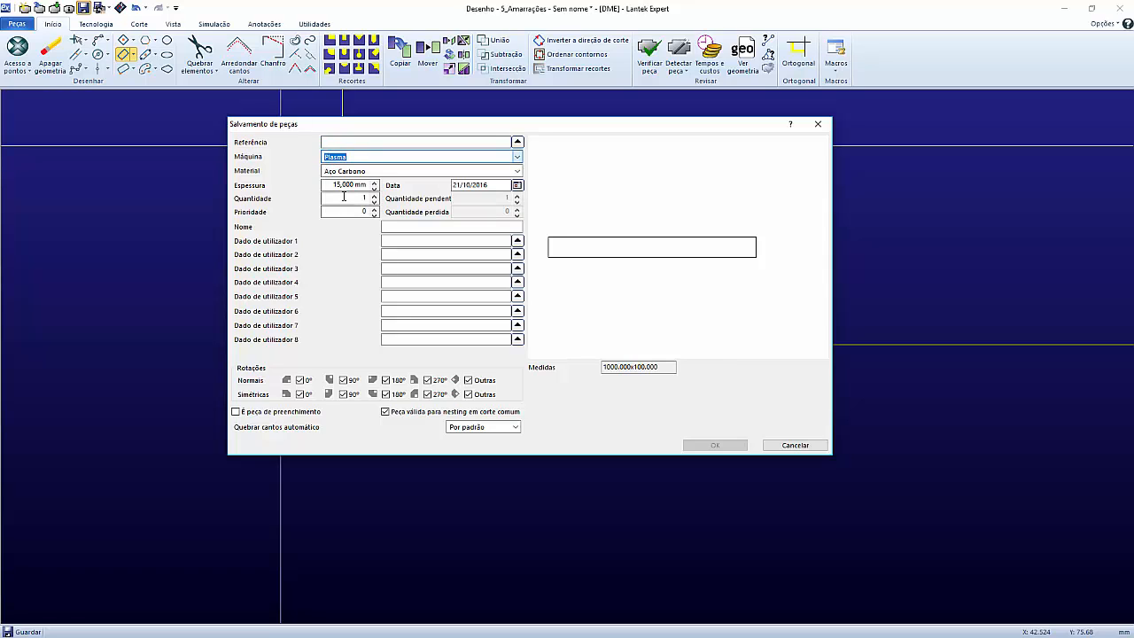
key(Tab)
key(Tab)
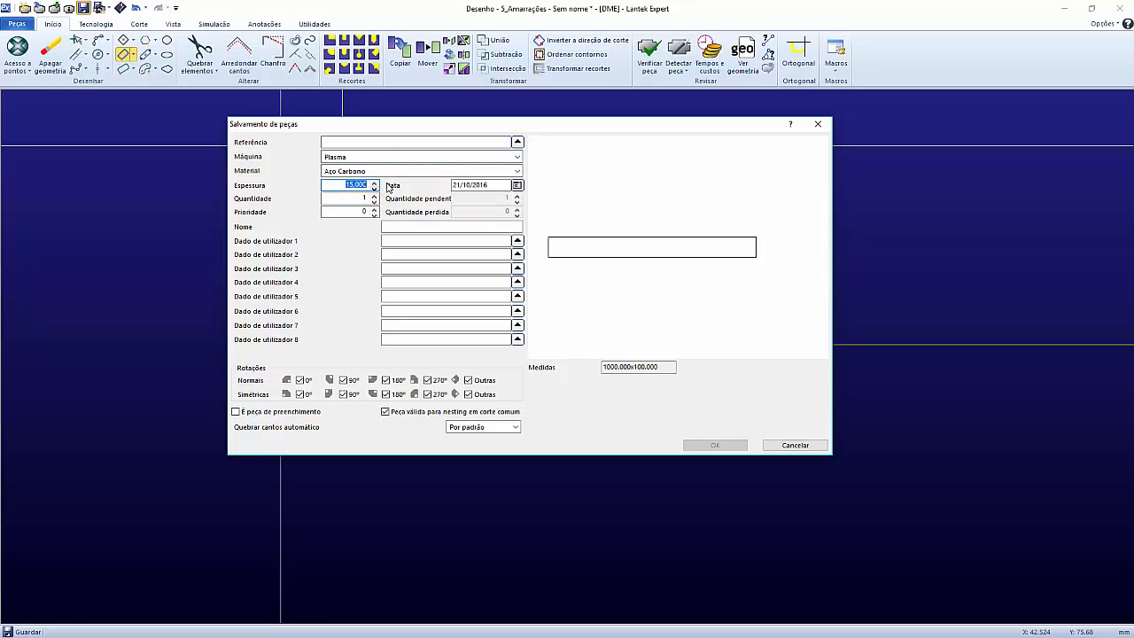
text(1,5)
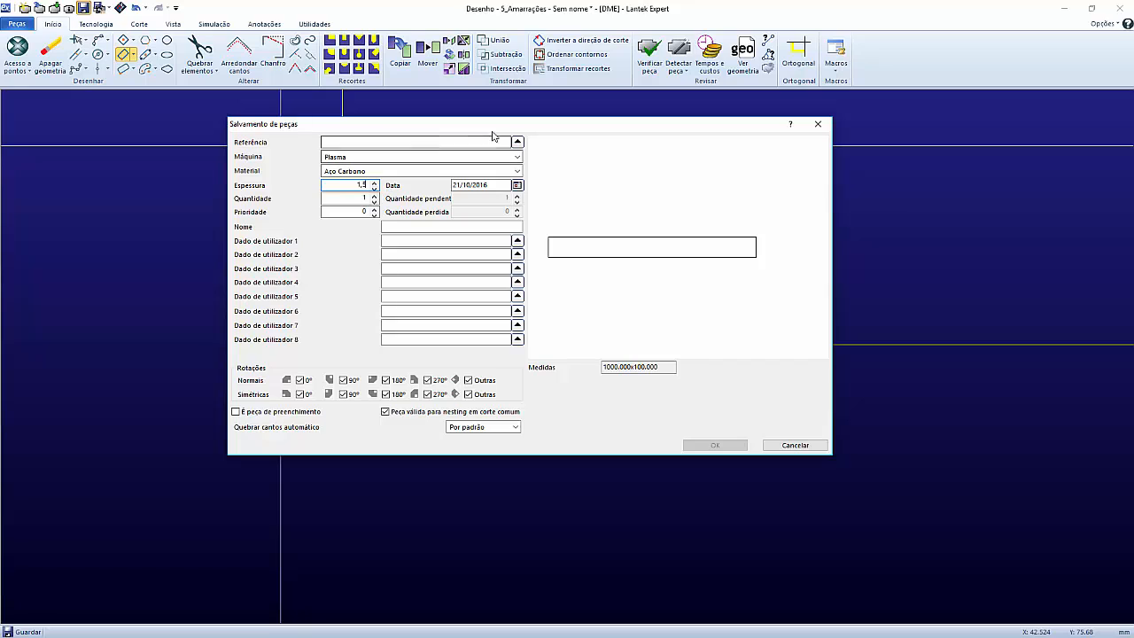
Step: Set the part reference to Amarracao, choose SKA as Dado de utilizador 1, and save the part
click(342, 142)
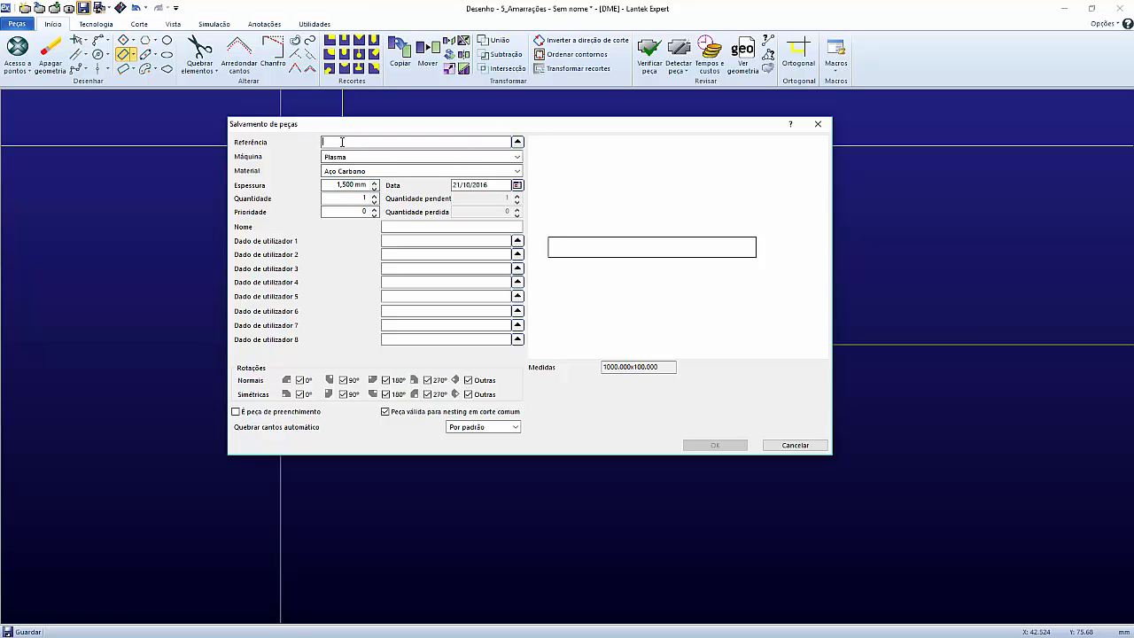
text(Amarracao)
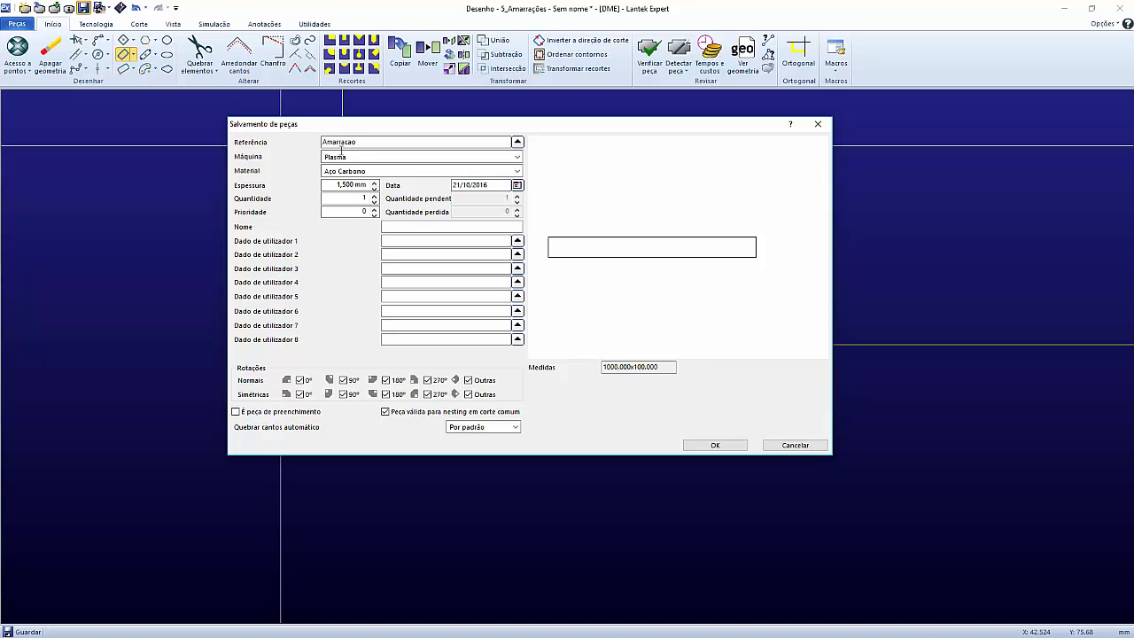
click(517, 241)
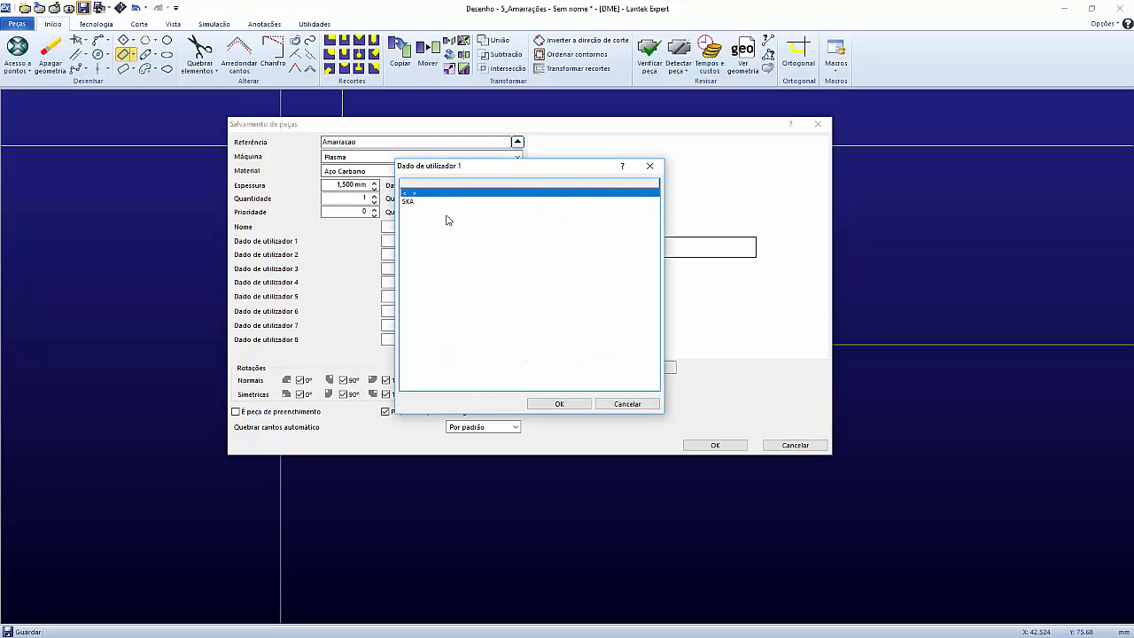
click(431, 201)
click(560, 404)
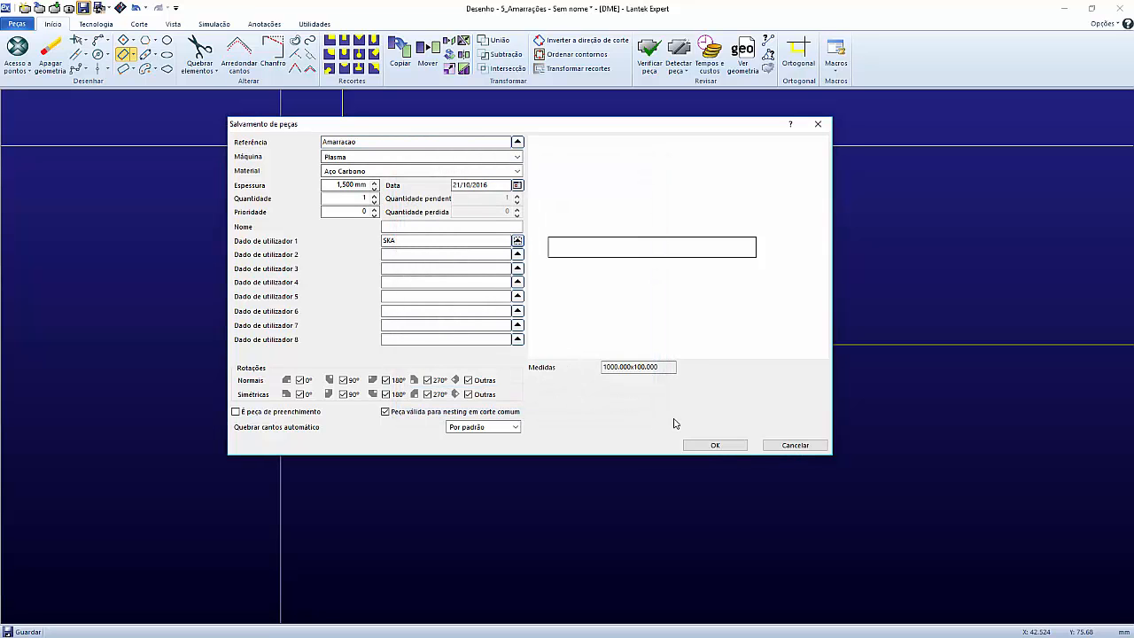
click(716, 445)
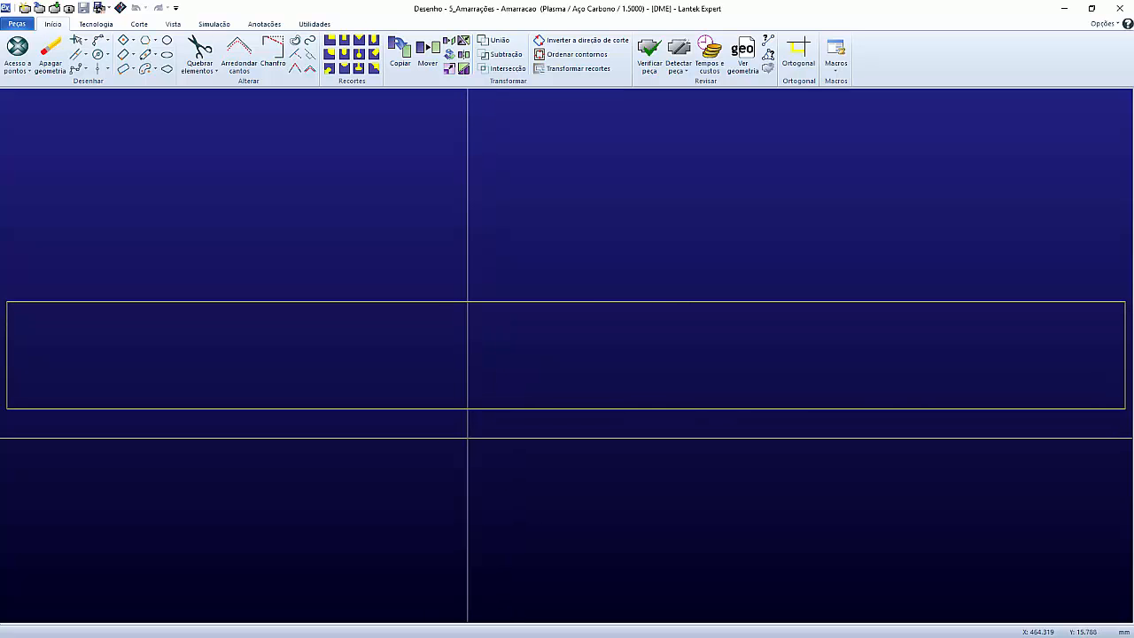
Step: Review the manual tie values (Valores das amarrações), including the exit D and the separation S, and accept them
click(99, 25)
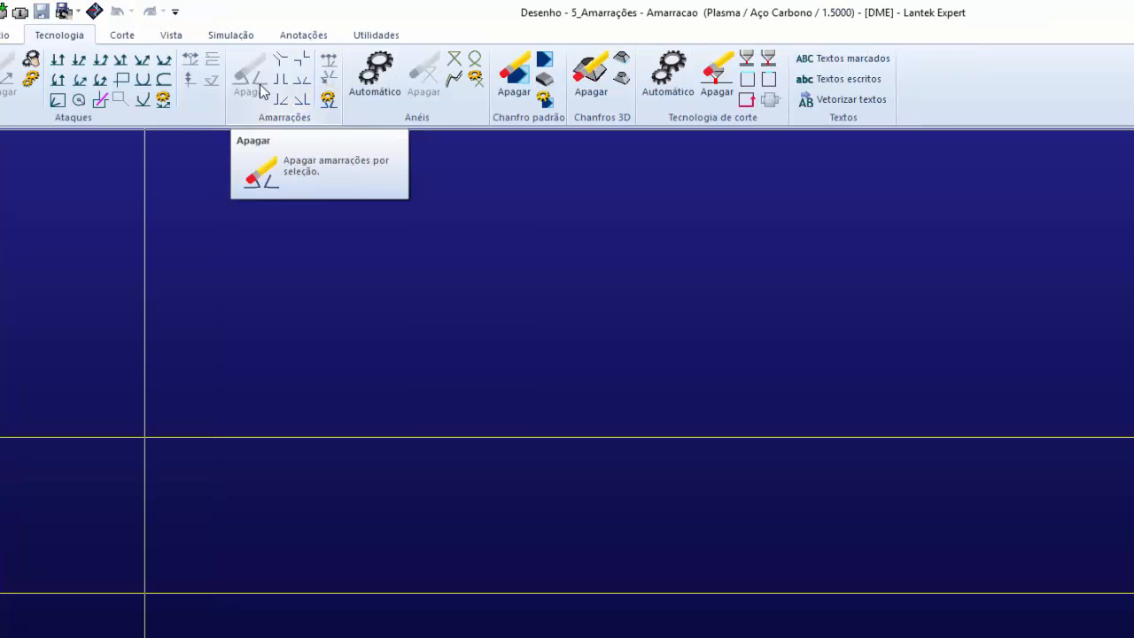
click(327, 99)
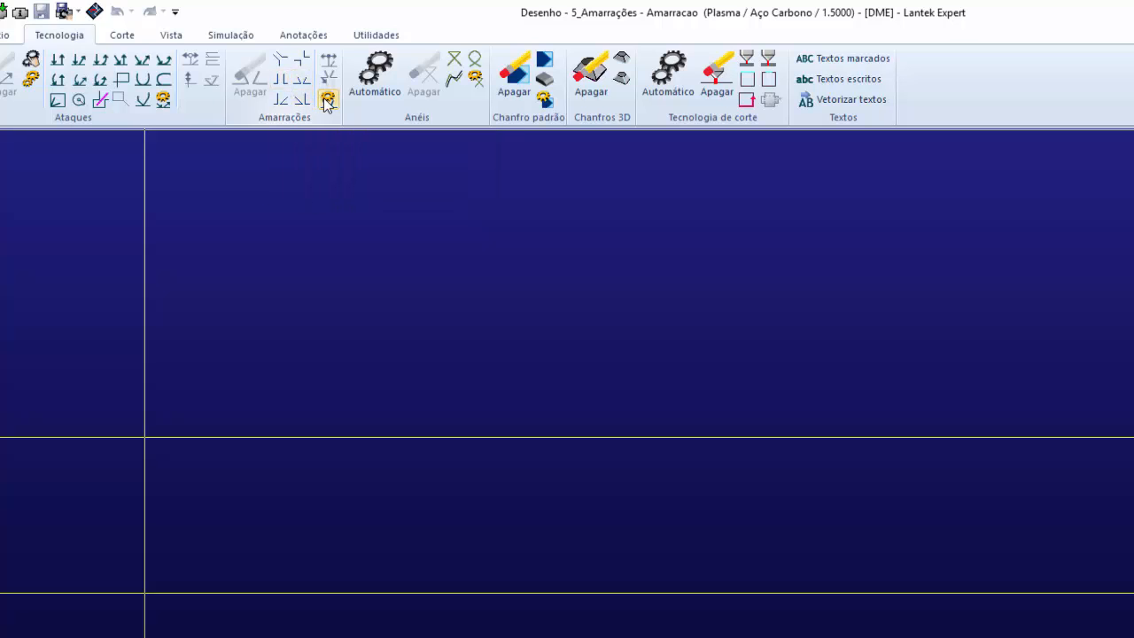
drag(743, 384, 688, 260)
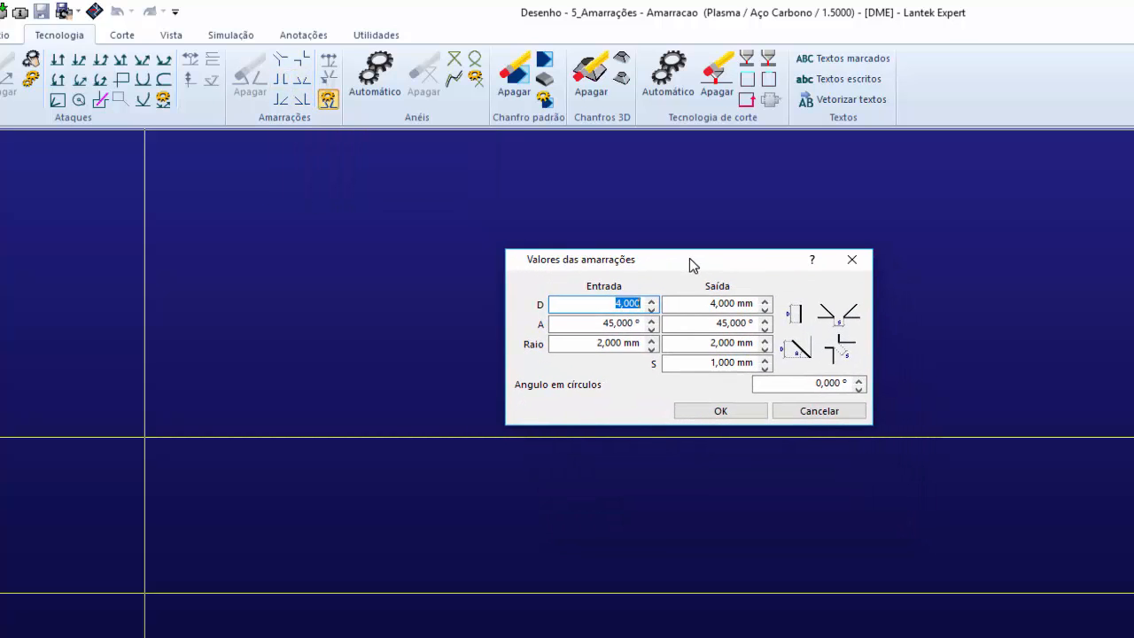
click(688, 303)
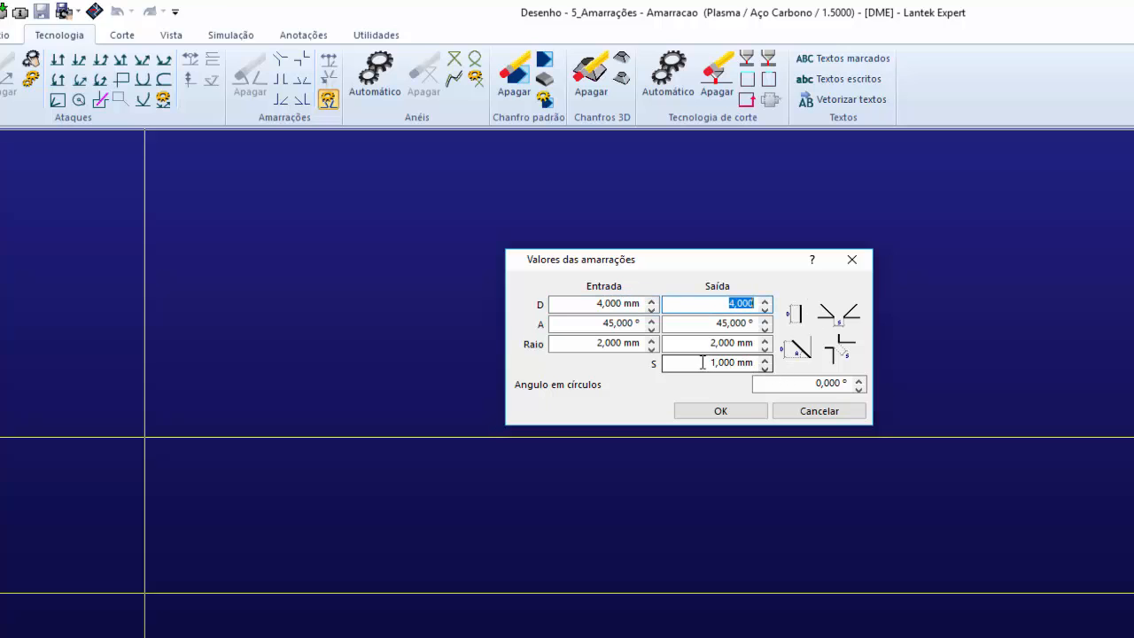
click(752, 363)
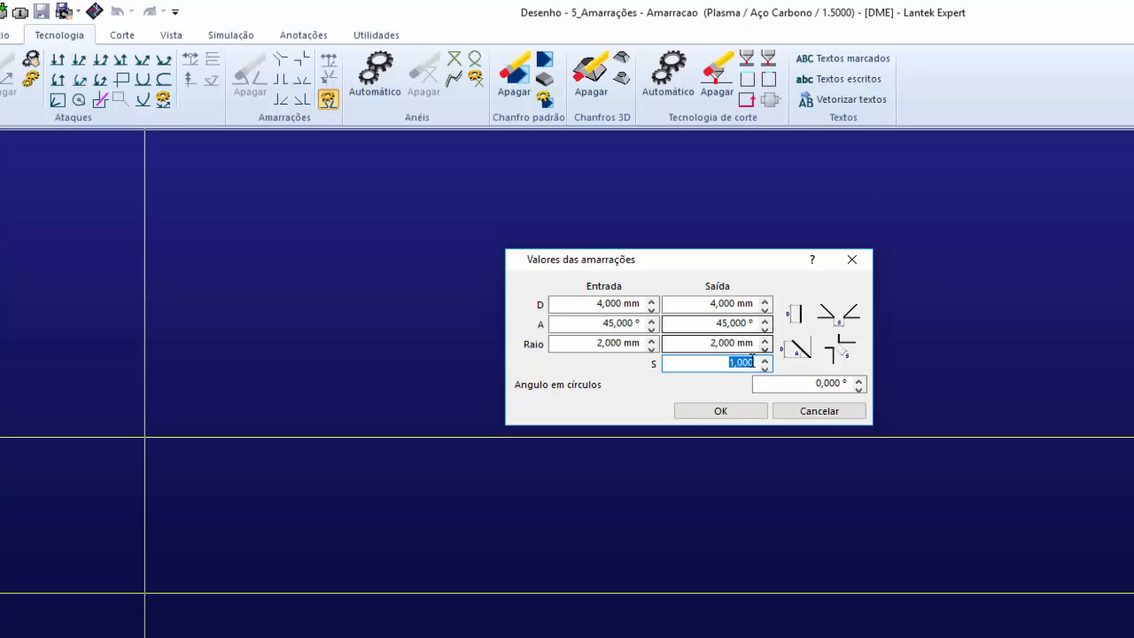
click(742, 413)
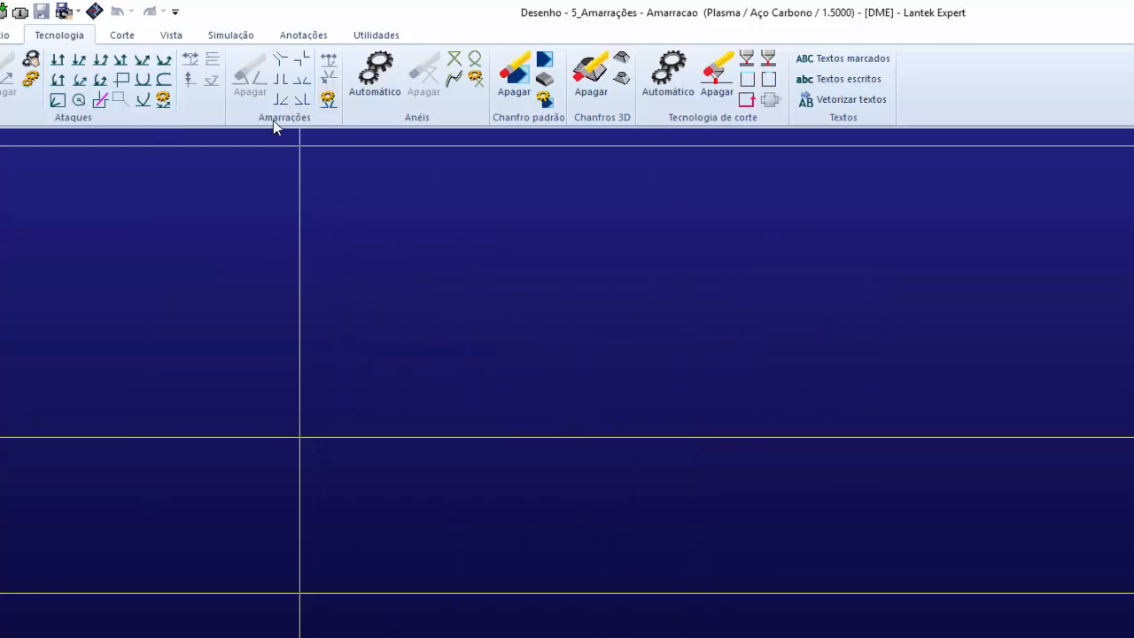
Step: Insert a manual tie with straight perpendicular entry and exit on the rectangle's upper edge, near its left corner
click(280, 82)
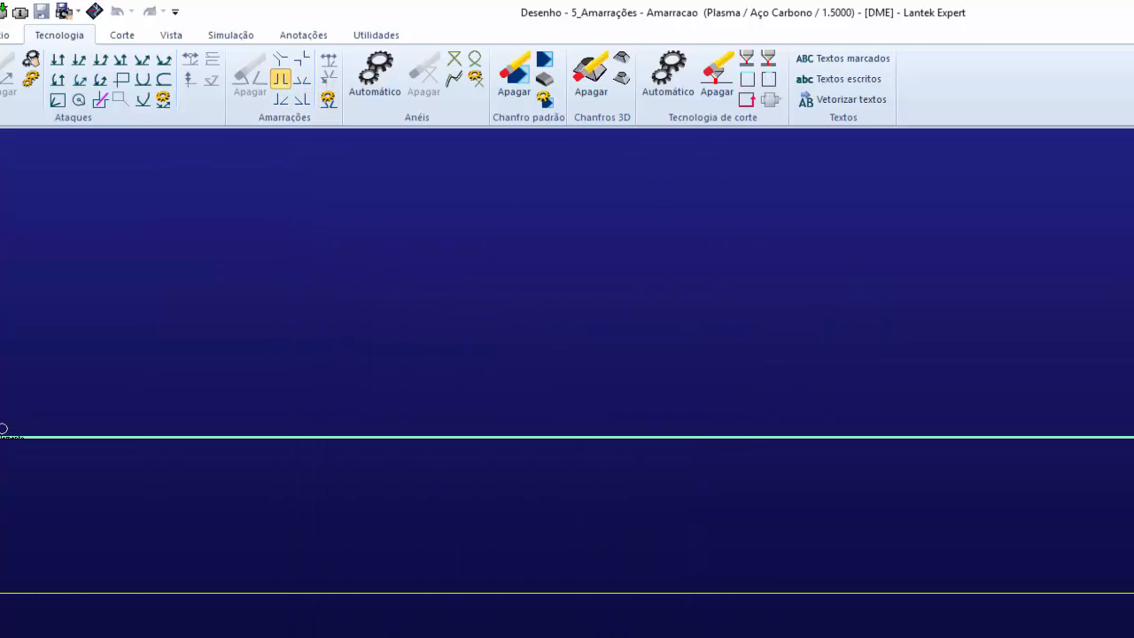
click(3, 437)
click(99, 383)
scroll(27, 439, up, 6)
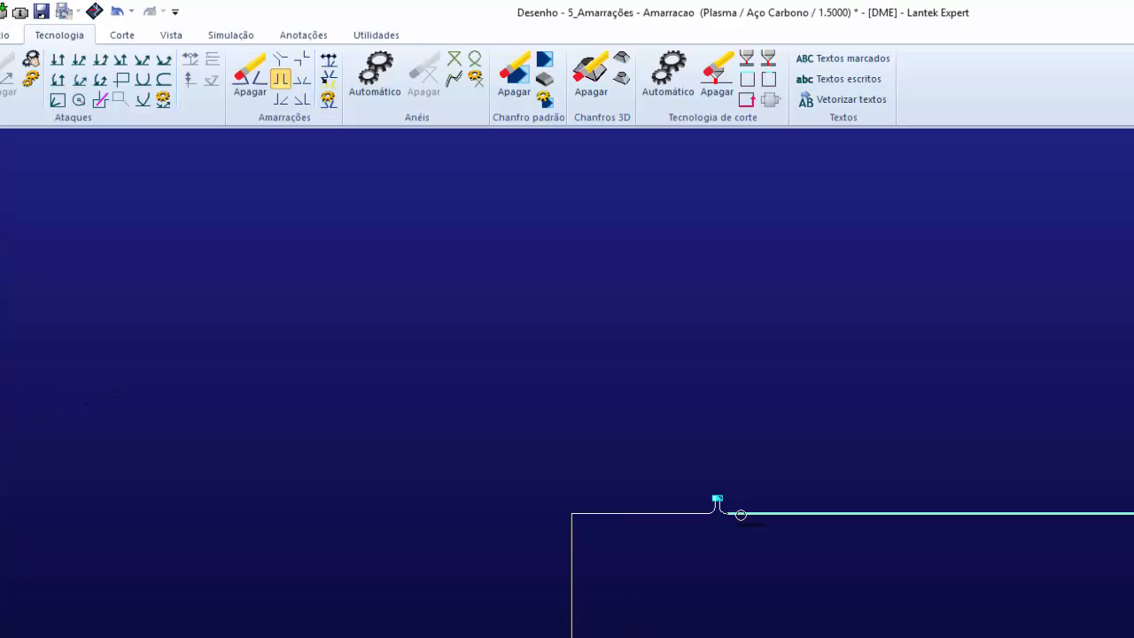
scroll(740, 515, up, 3)
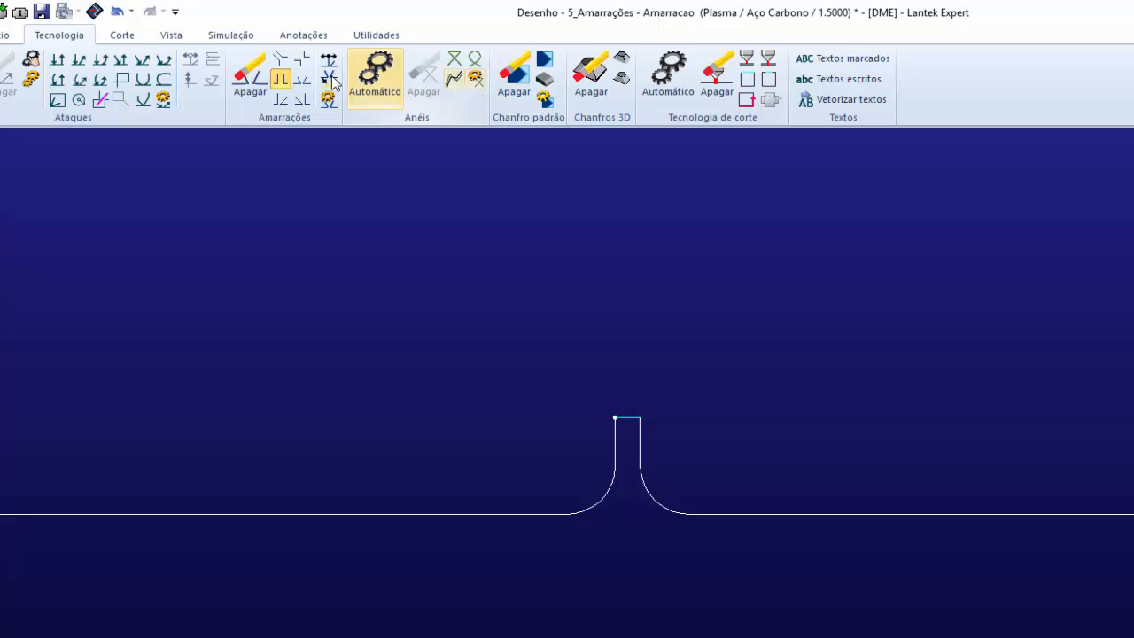
Step: Insert a manual tie with angled entry and exit on the upper edge, just right of the straight tie
click(302, 81)
click(1004, 513)
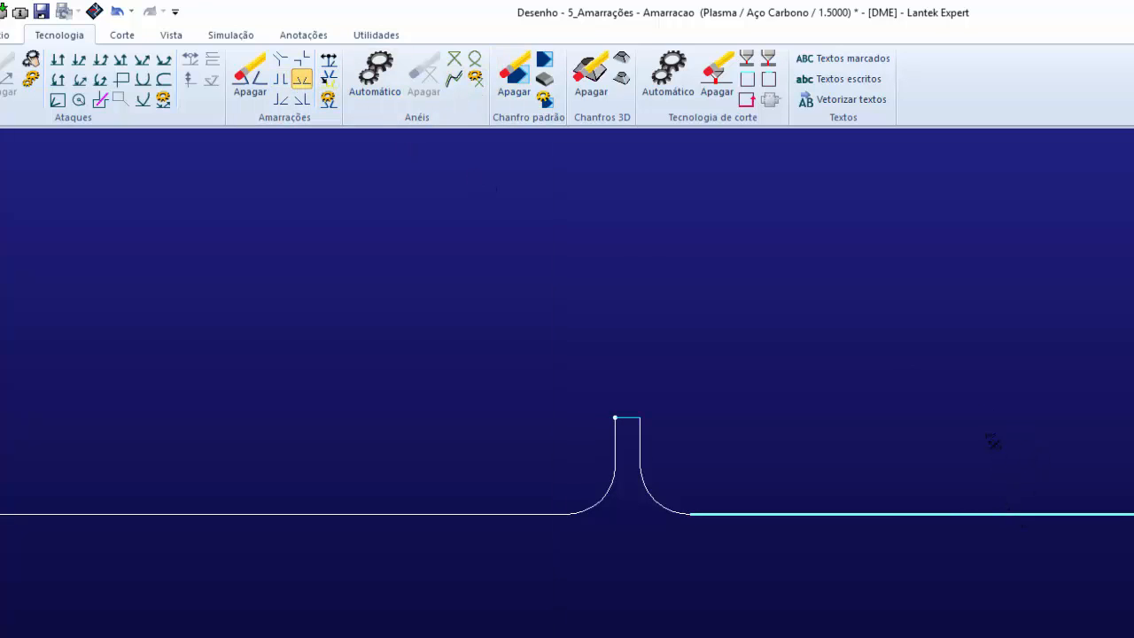
click(992, 437)
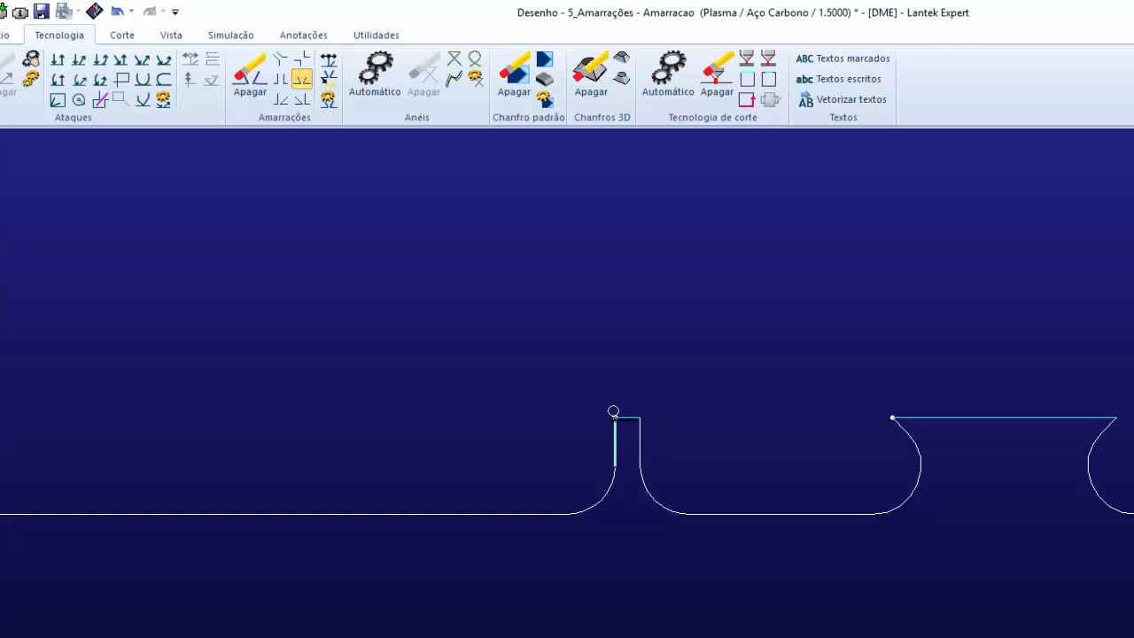
Step: Examine up close how the straight tie and the angled tie on the upper edge differ in shape and separation
scroll(739, 514, up, 3)
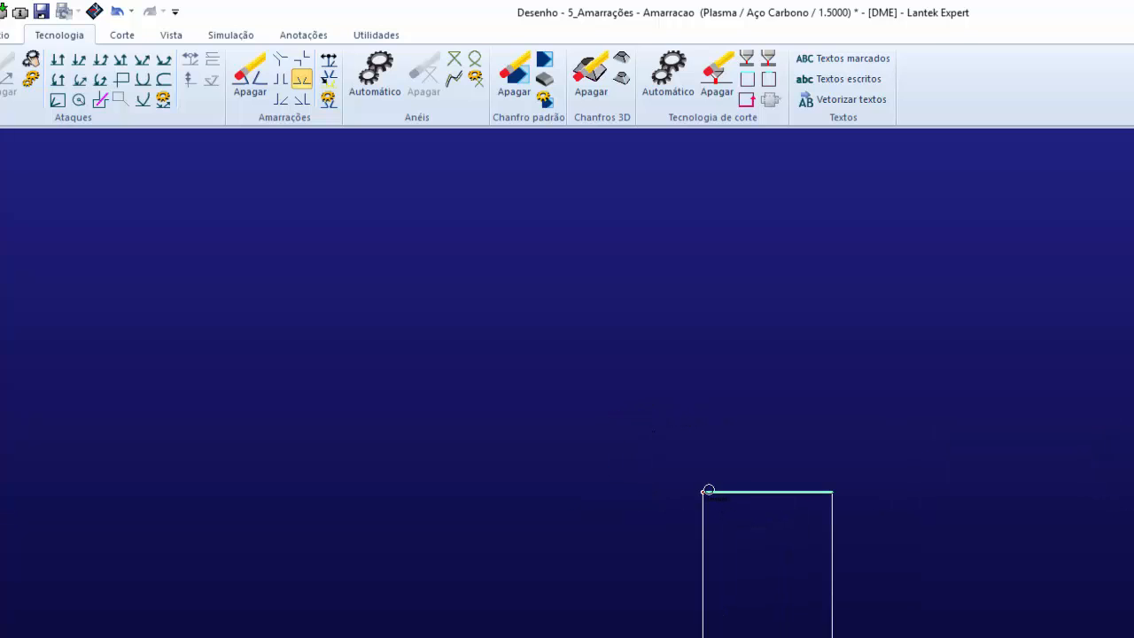
scroll(741, 500, down, 1)
scroll(740, 515, down, 3)
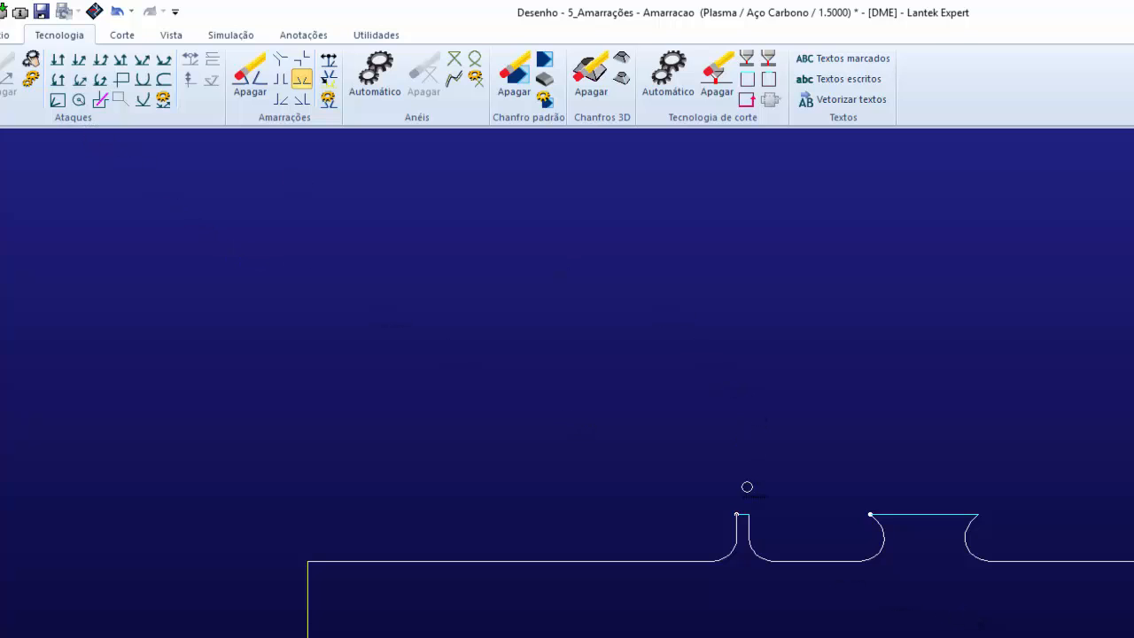
scroll(740, 515, up, 3)
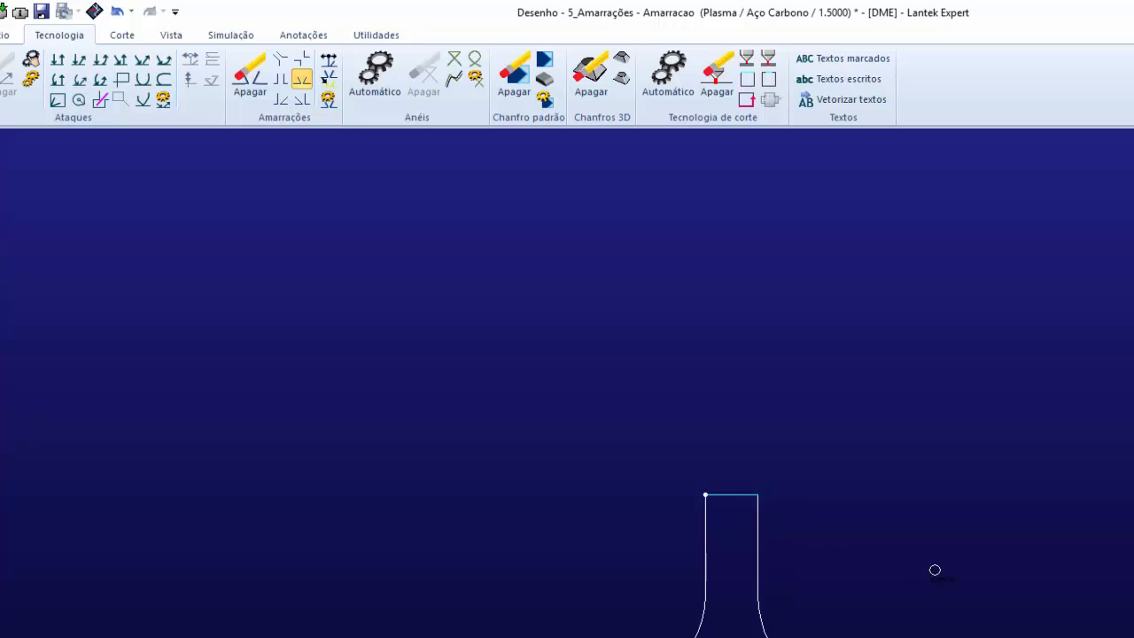
middle_drag(933, 570, 739, 514)
scroll(739, 514, down, 8)
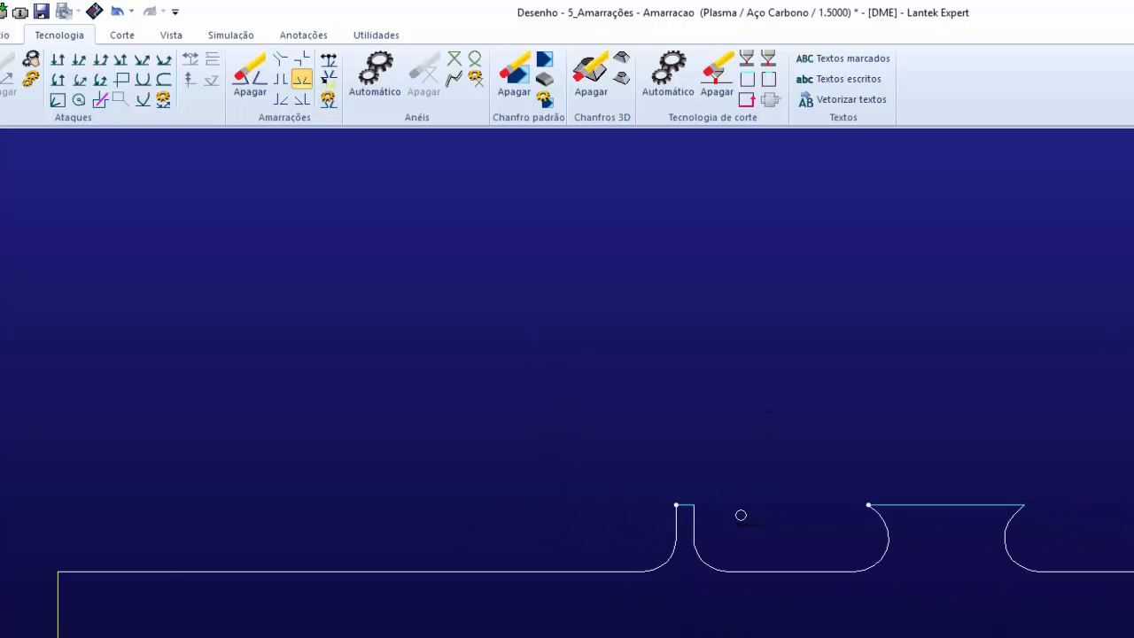
middle_drag(815, 557, 678, 496)
scroll(741, 513, down, 4)
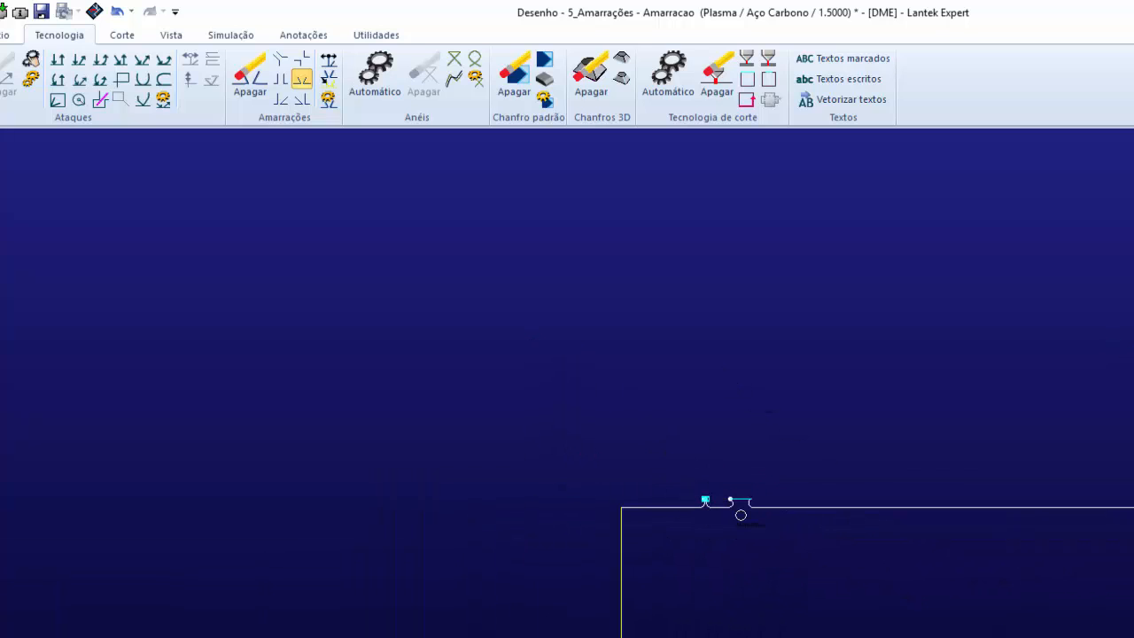
Step: Insert a mixed straight-and-angled tie (Amarração 5) on the rectangle's left edge and inspect its shape
click(281, 99)
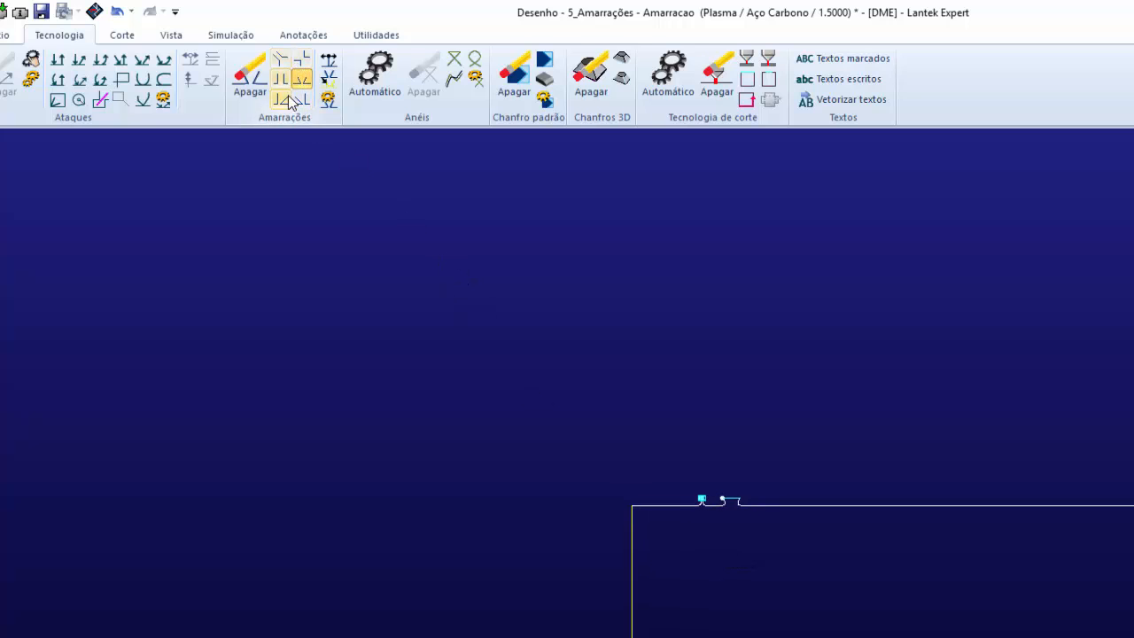
click(468, 420)
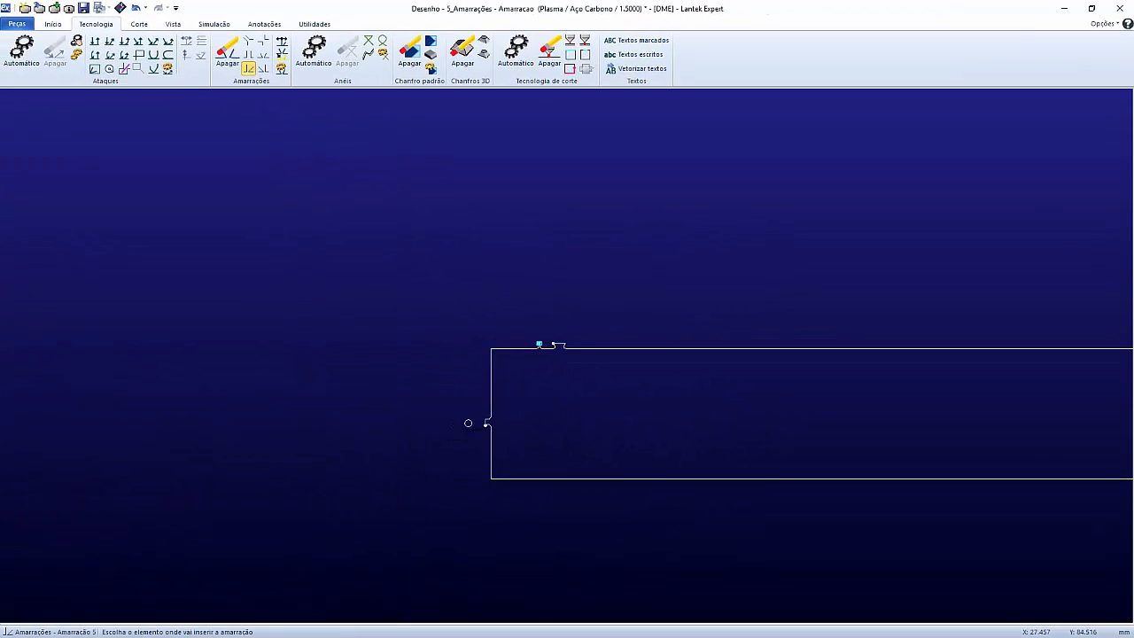
scroll(567, 354, up, 5)
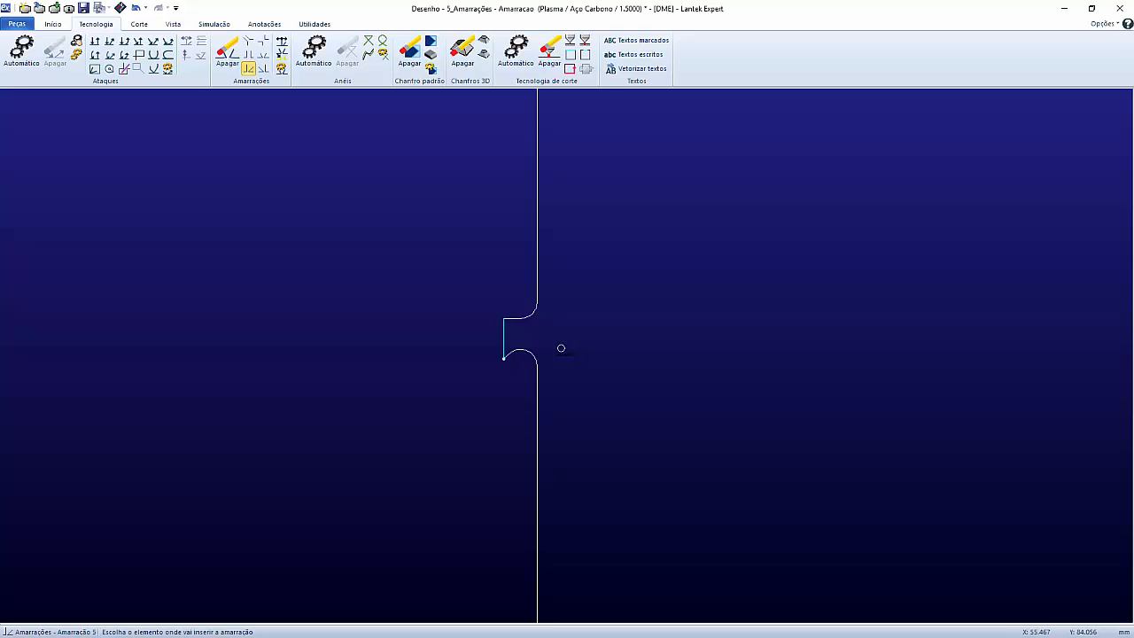
middle_click(560, 348)
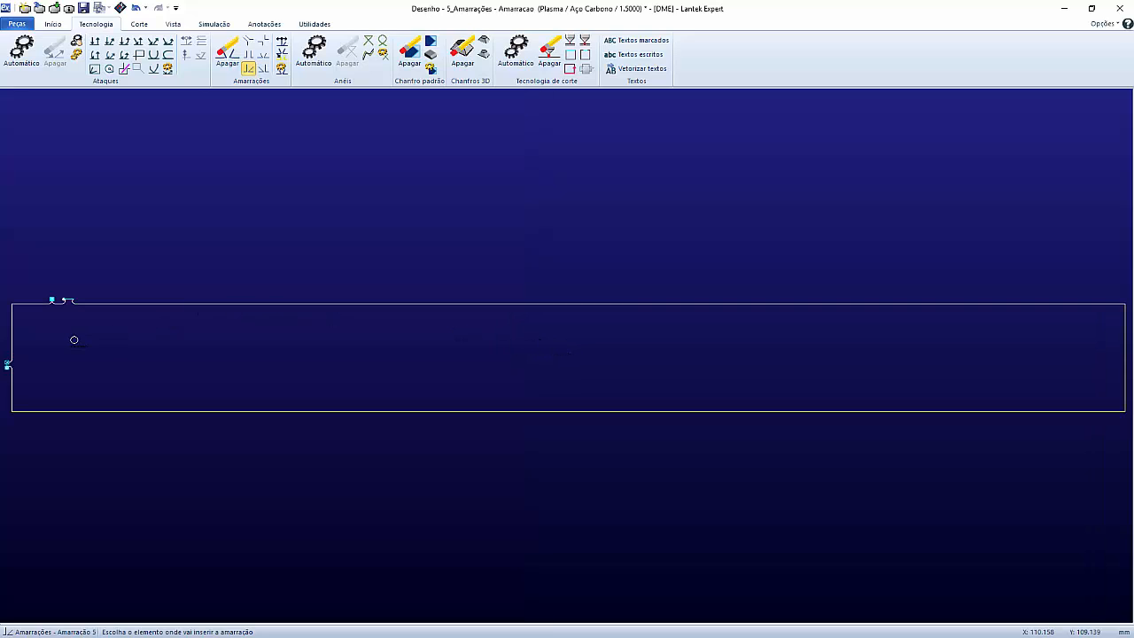
Step: Switch to Nesting e corte without saving the drawing changes and add a new 500 x 500 mm sheet to the Plasma-Aço Carbono-1.5000 sub-job
click(120, 8)
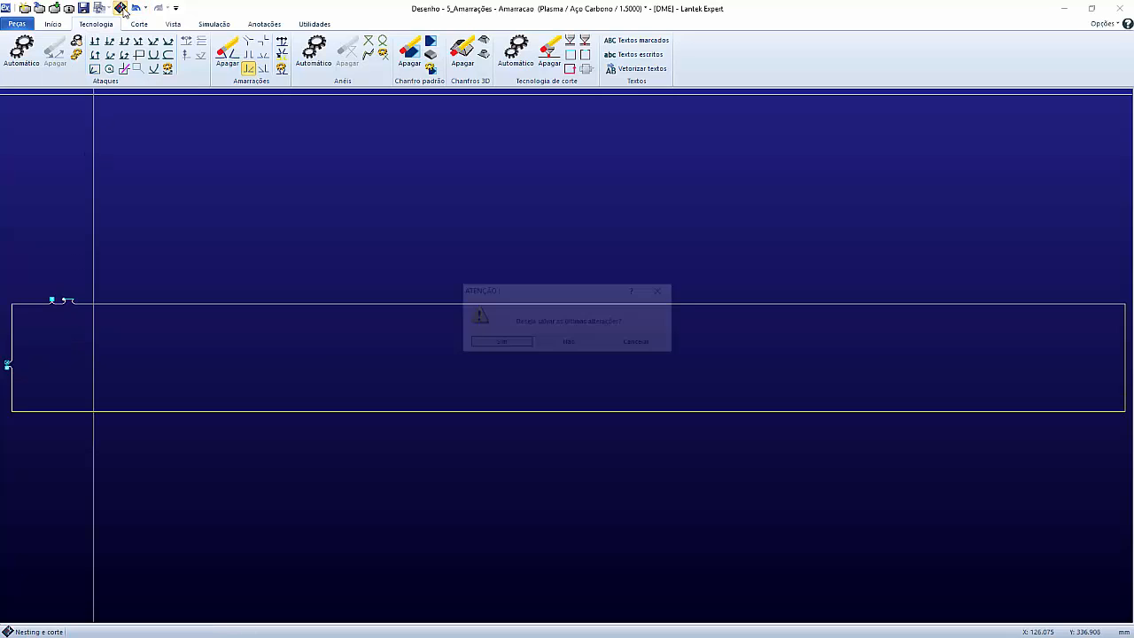
click(571, 343)
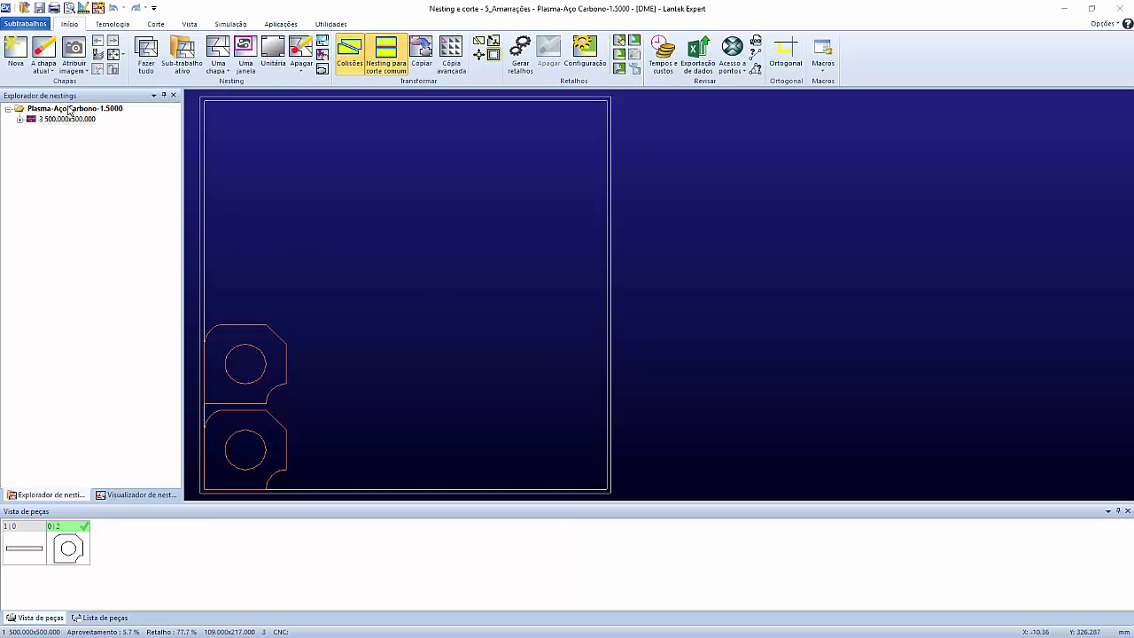
right_click(68, 108)
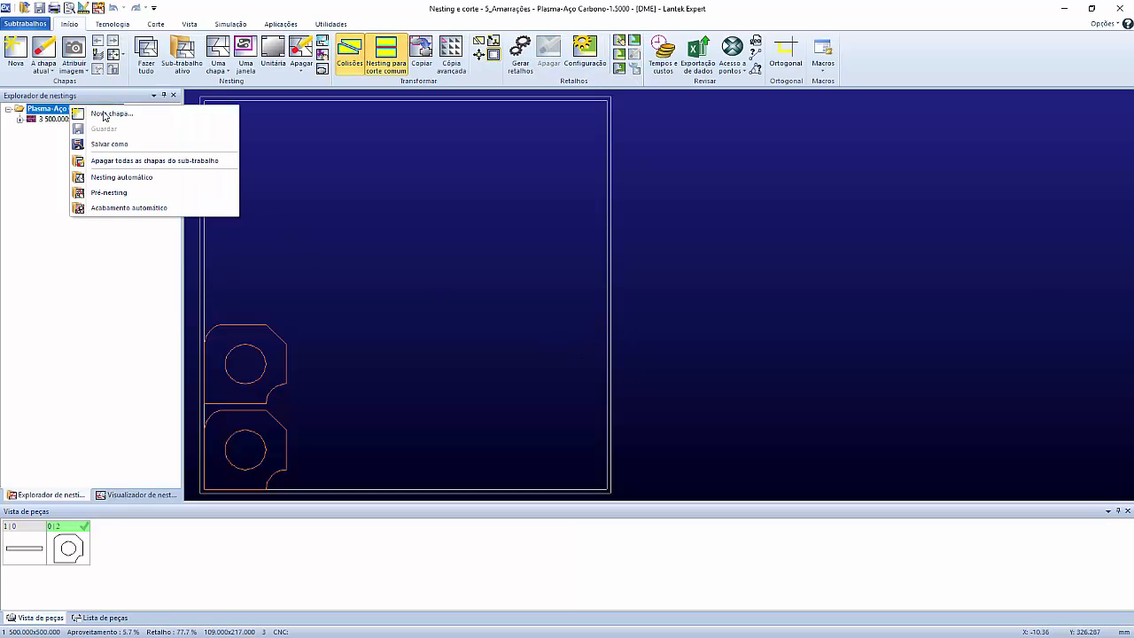
click(128, 115)
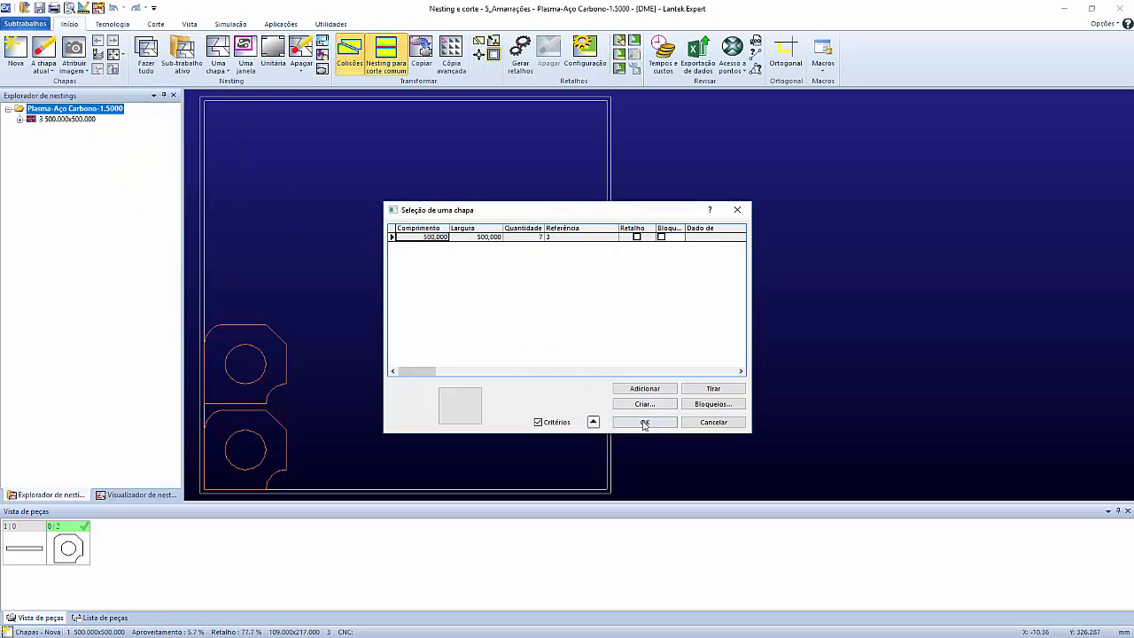
click(644, 421)
Step: Set the new empty sheet's length to 1500 mm and place one Amarracao part in its lower-left corner
right_click(59, 130)
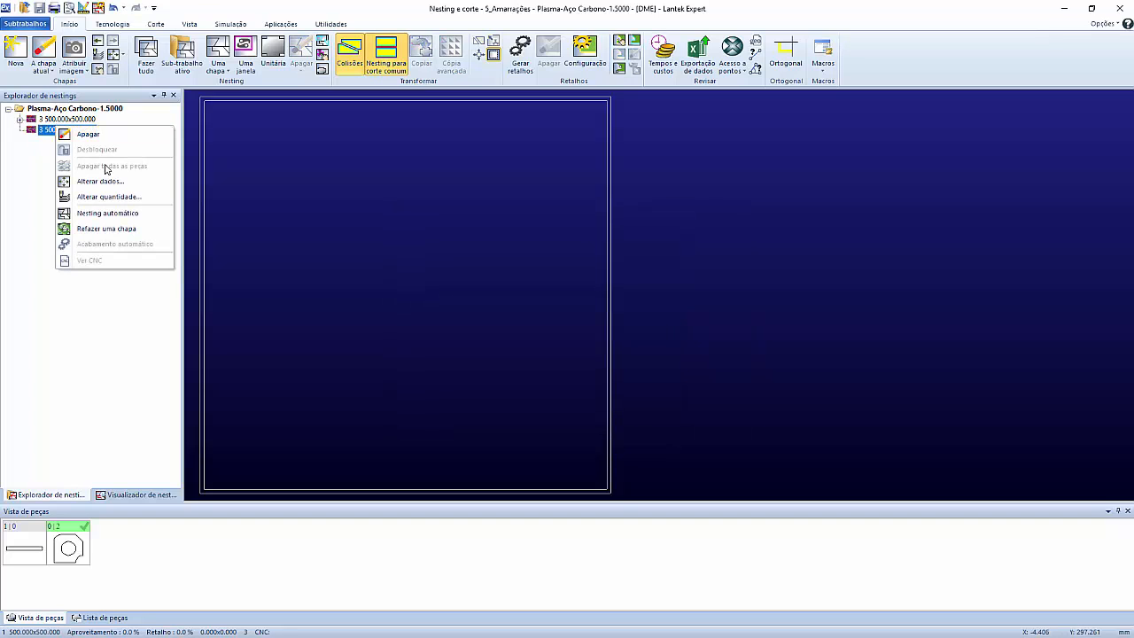
click(102, 181)
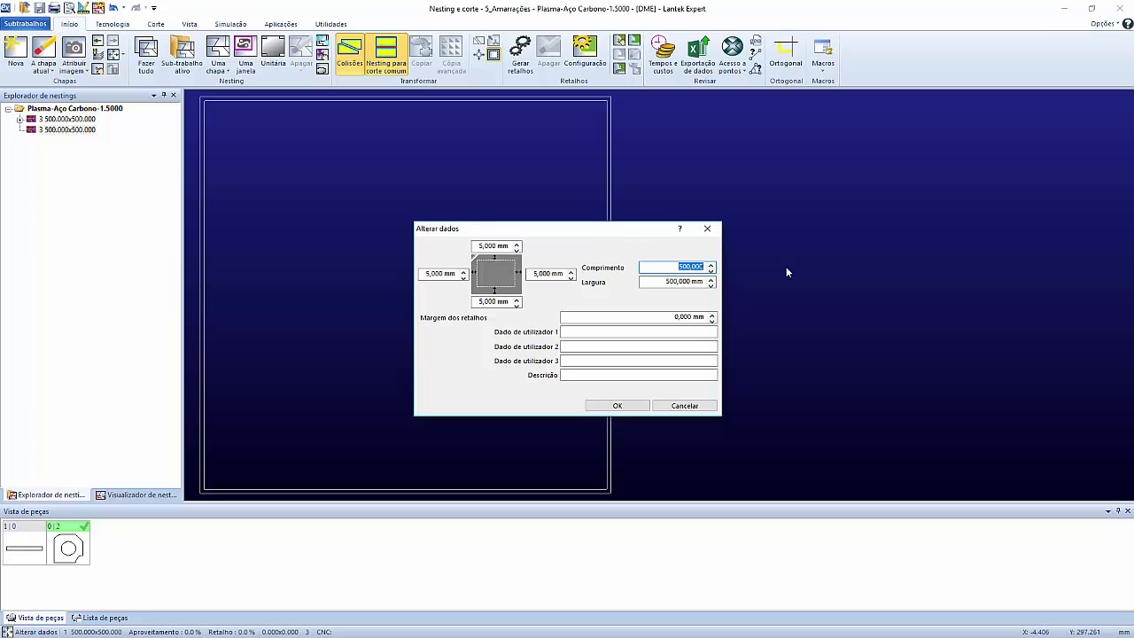
text(1500)
key(Return)
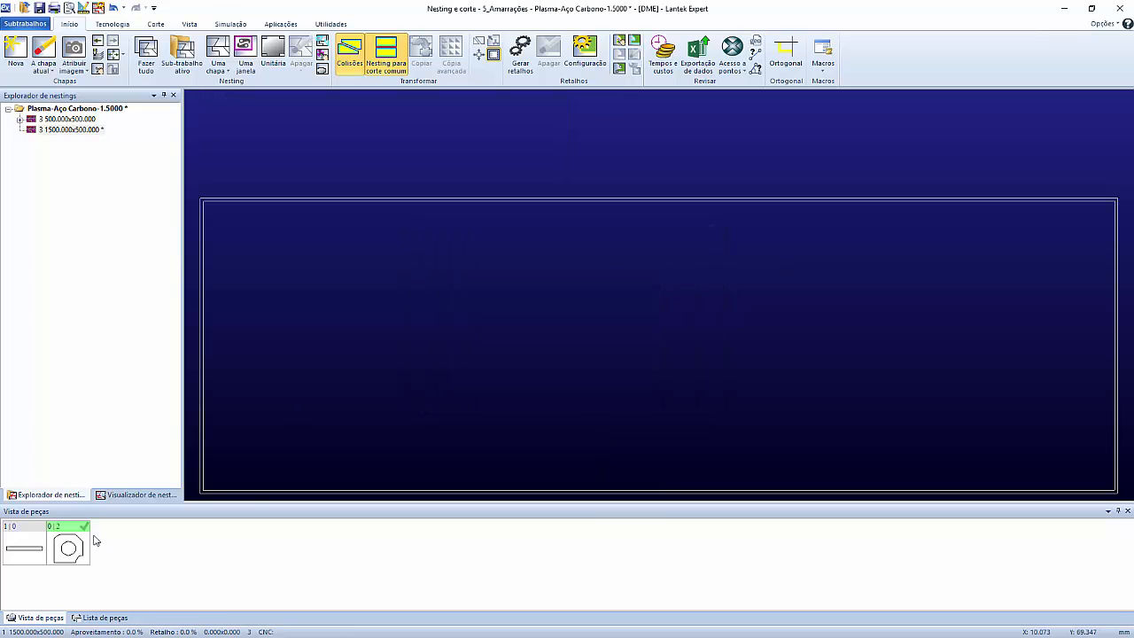
drag(36, 539, 392, 436)
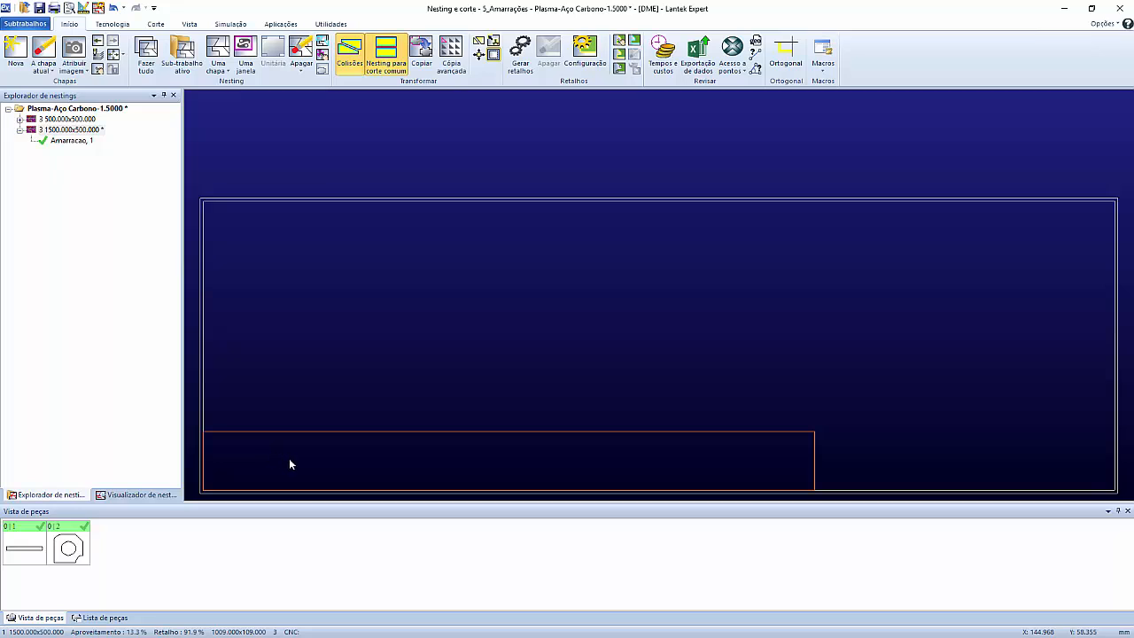
middle_drag(288, 458, 311, 378)
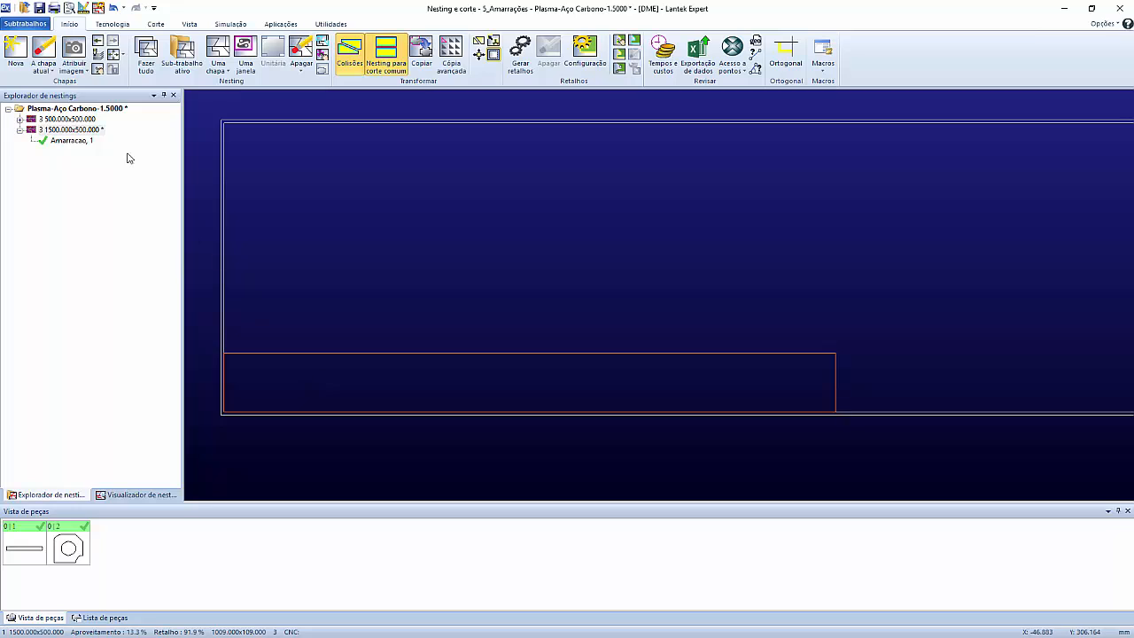
Step: Run automatic ties on the 500 x 500 mm sheet and check the distance between ties in the automatic tie values
click(89, 119)
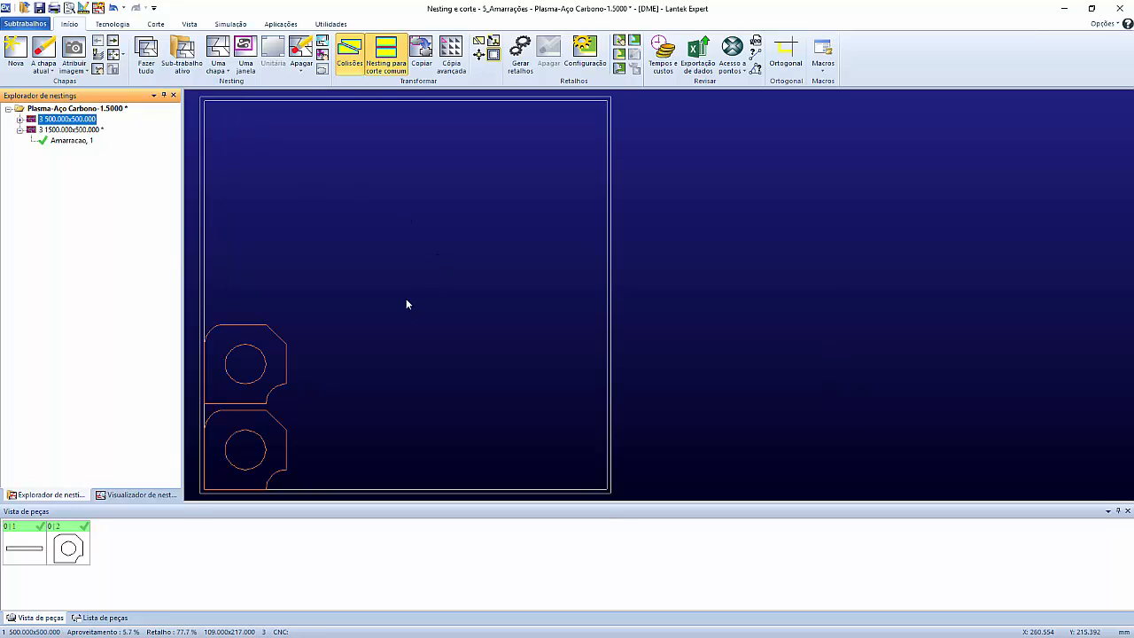
click(120, 24)
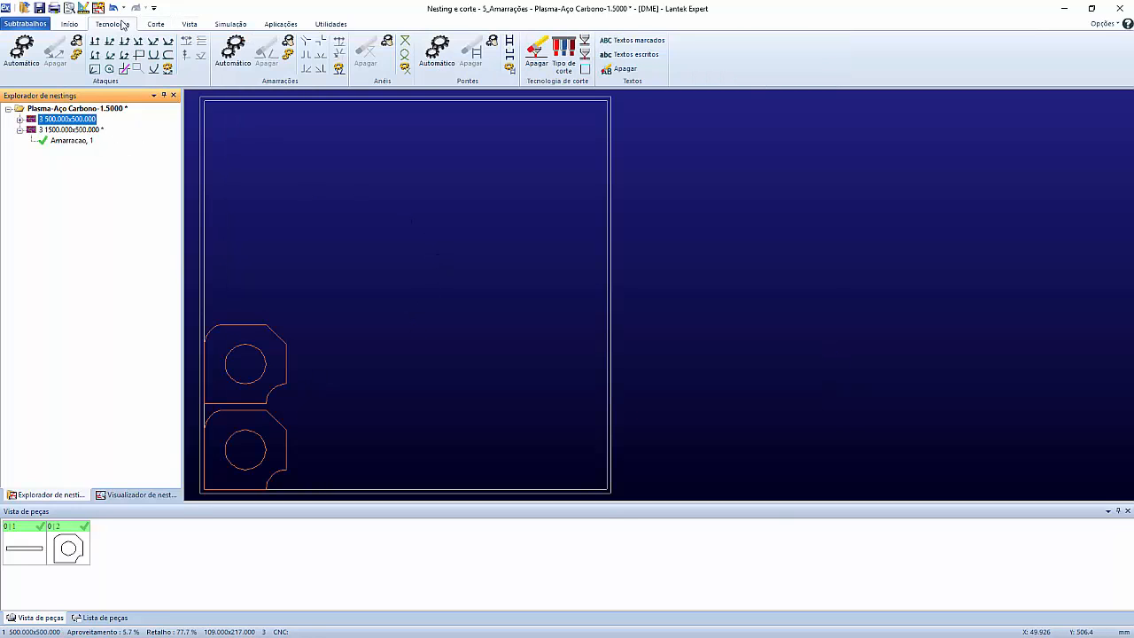
click(237, 60)
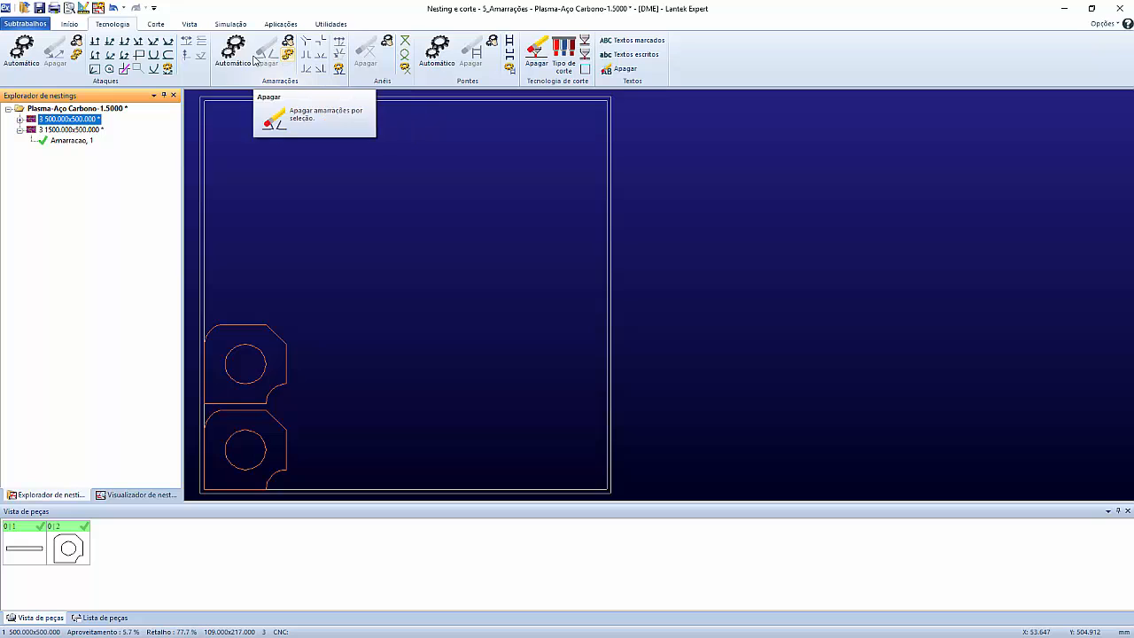
click(288, 55)
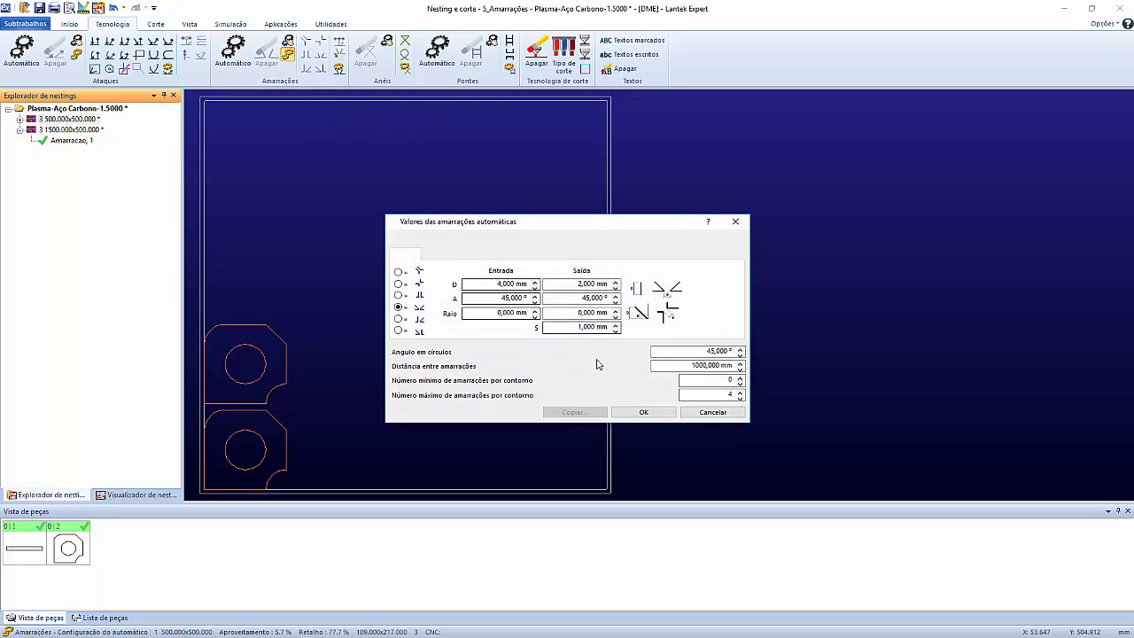
click(675, 365)
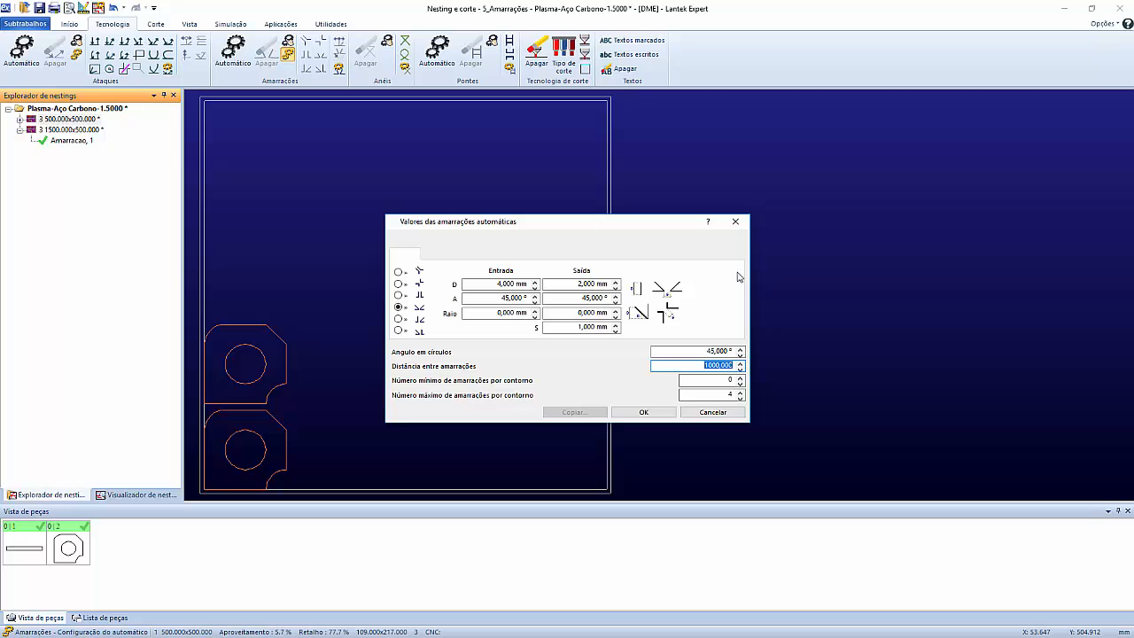
click(735, 220)
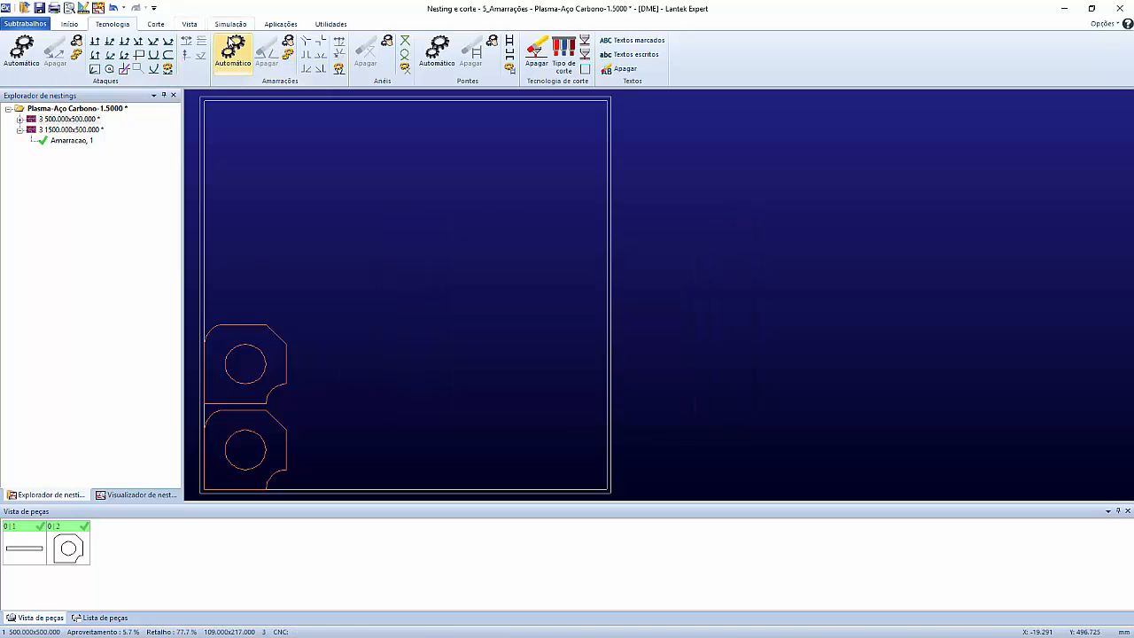
scroll(233, 416, up, 4)
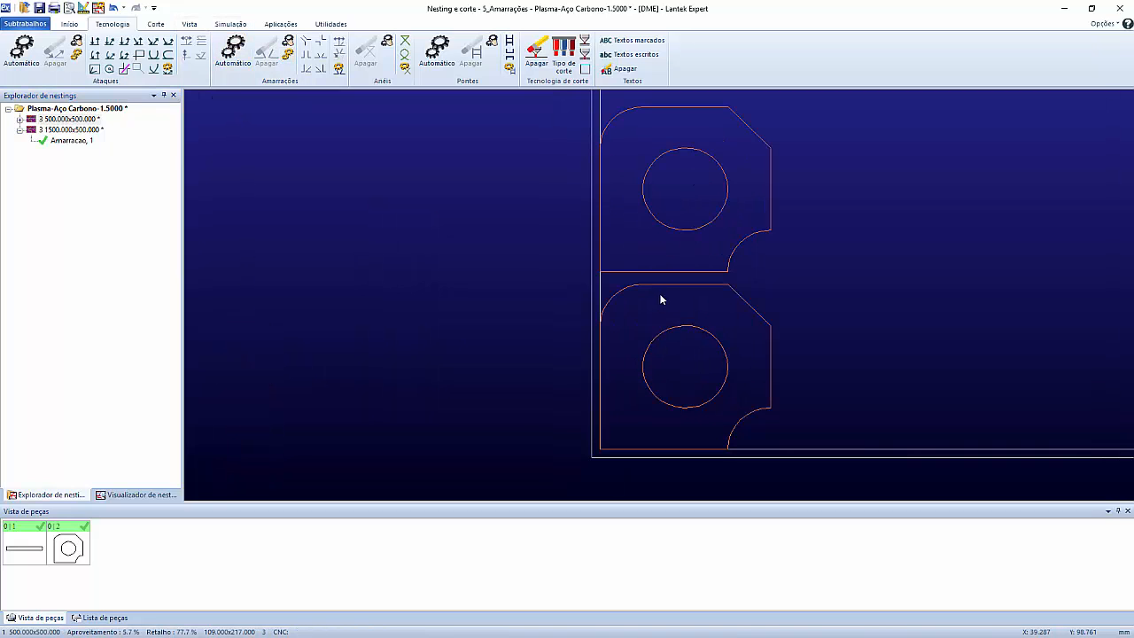
Step: Apply automatic ties to the 1500 x 500 mm sheet and inspect the tie on the rectangle's left edge
click(70, 131)
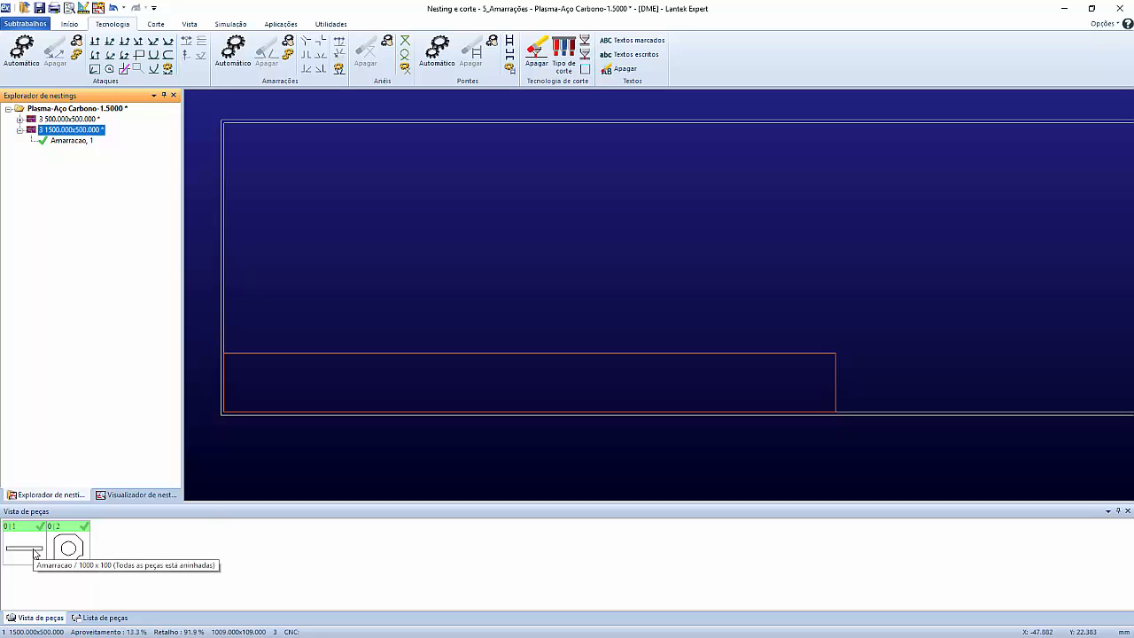
click(239, 58)
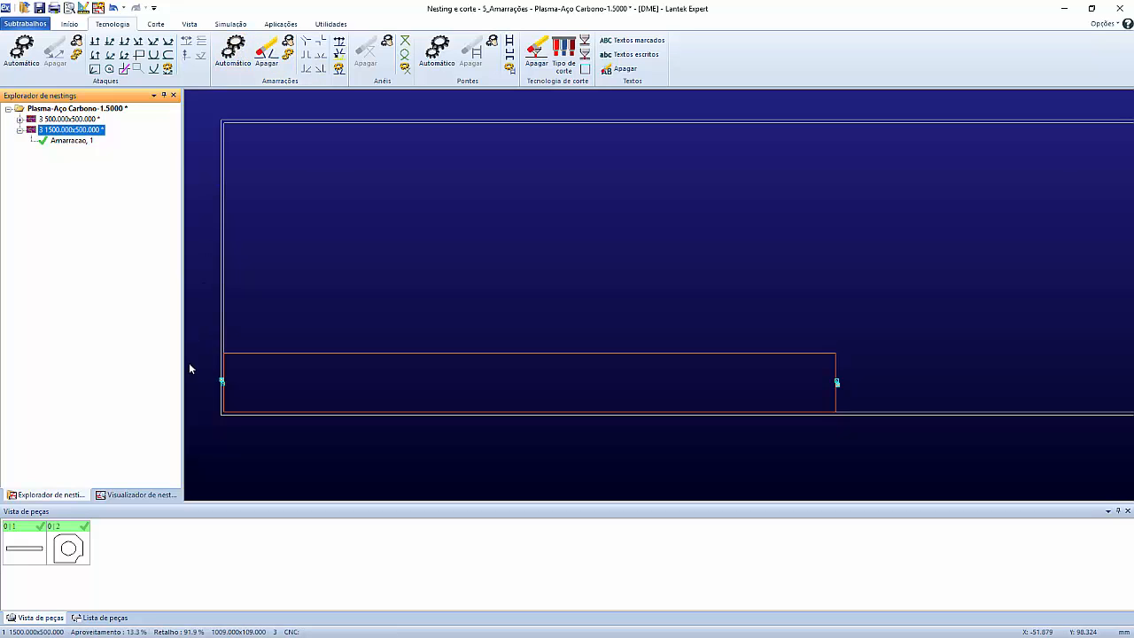
scroll(221, 382, up, 5)
scroll(658, 300, up, 3)
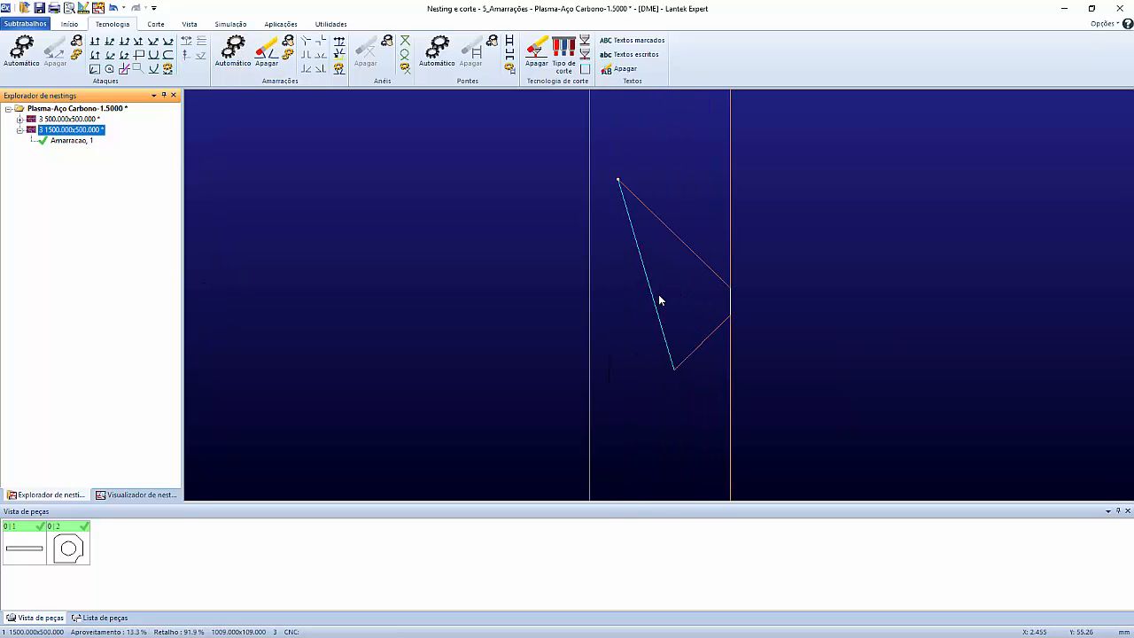
Step: Compare the left-edge tie with the automatic tie type, entry and exit distances, separation and maximum ties per contour, leaving the values as they are
click(287, 60)
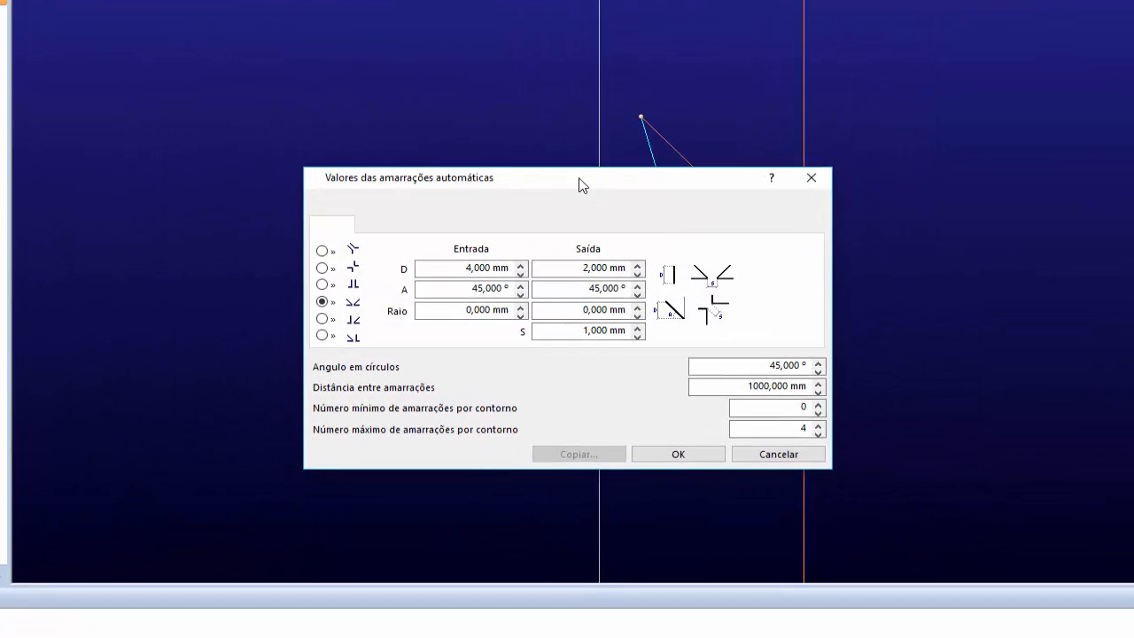
drag(575, 222, 448, 212)
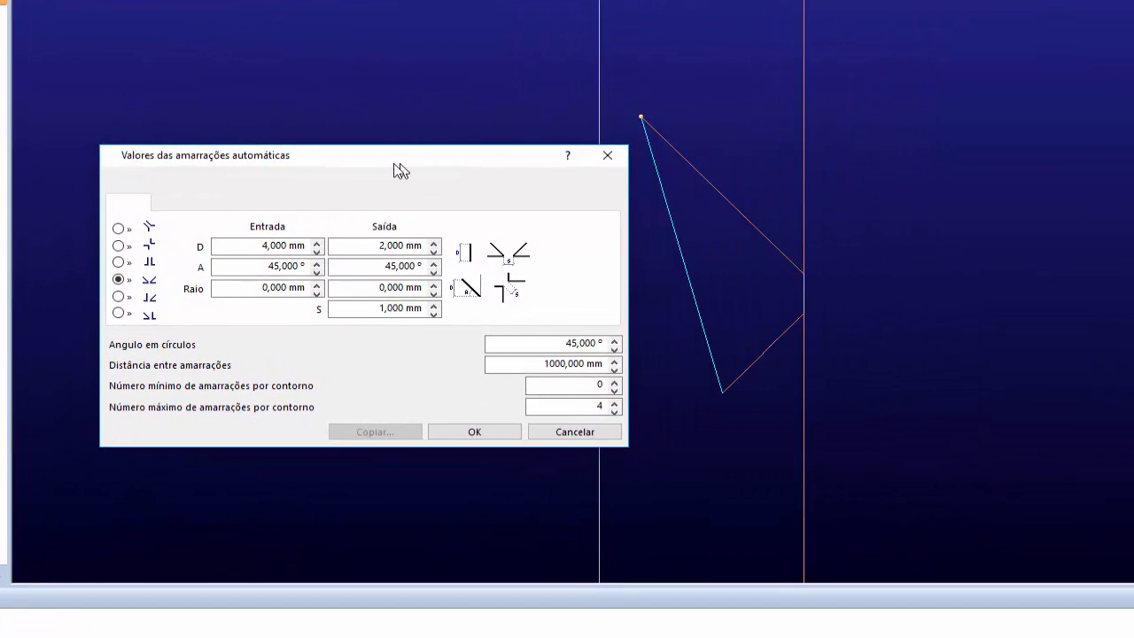
drag(401, 170, 357, 170)
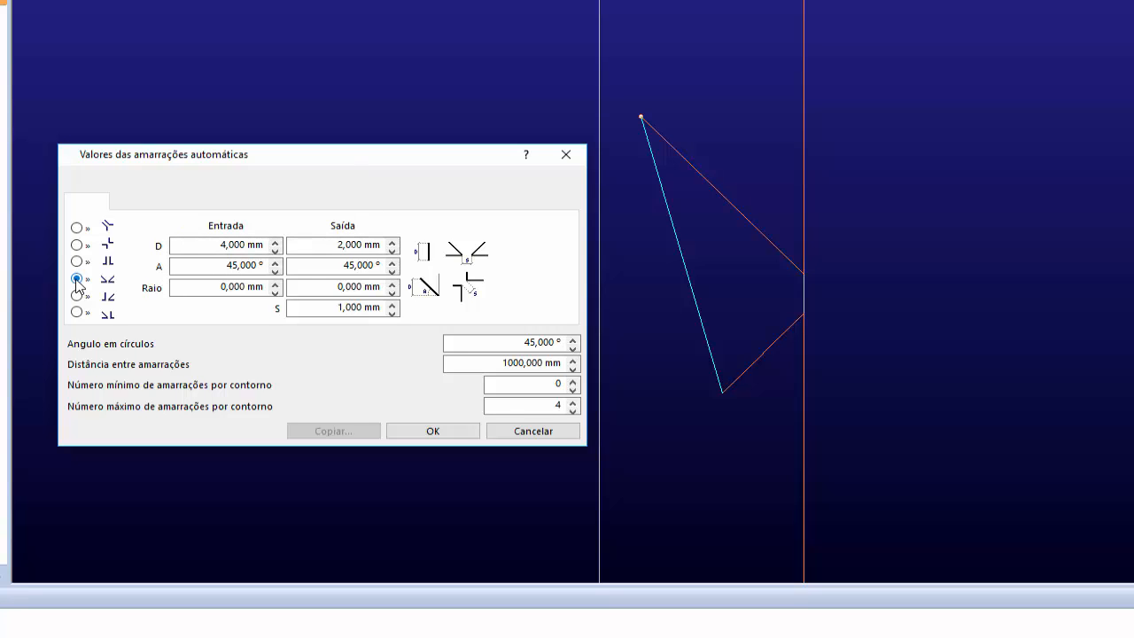
drag(203, 246, 390, 248)
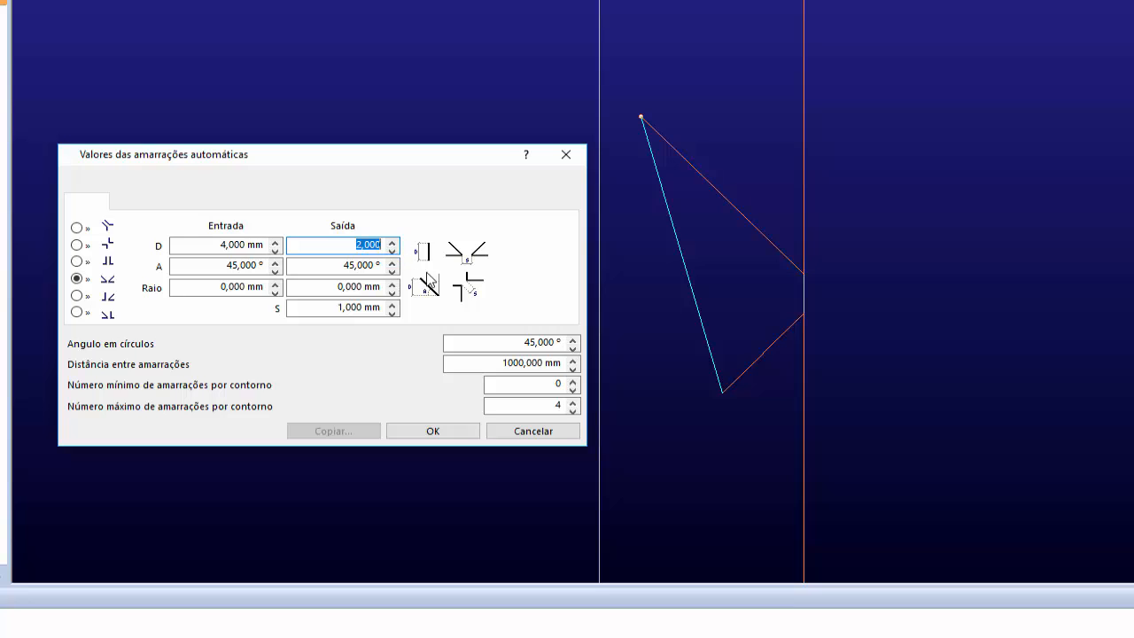
click(332, 307)
drag(332, 307, 399, 309)
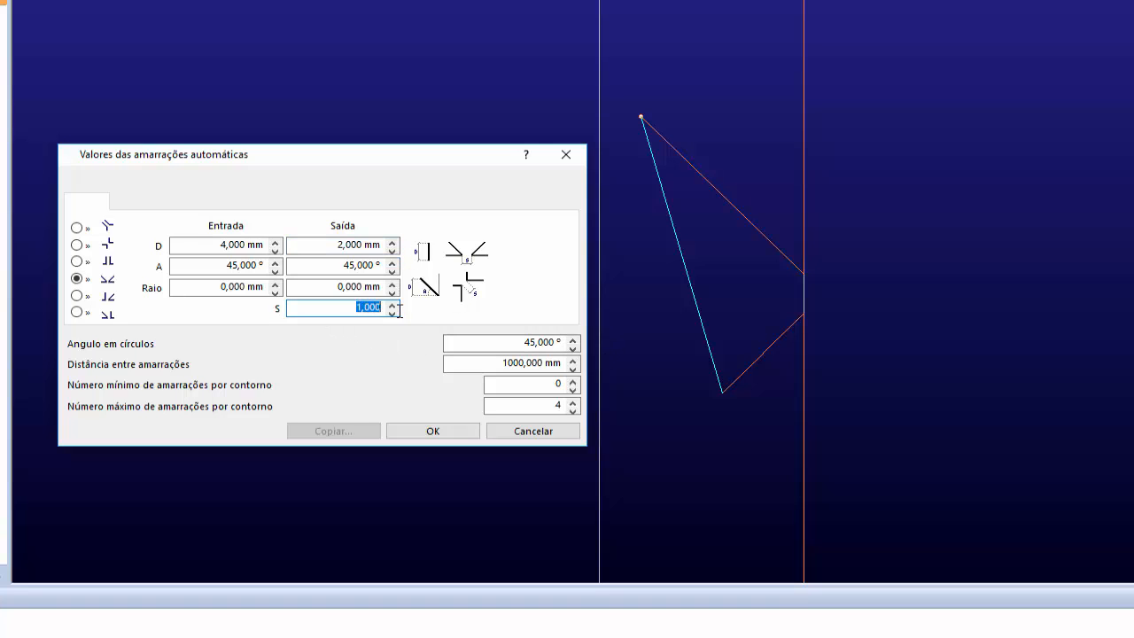
double_click(523, 405)
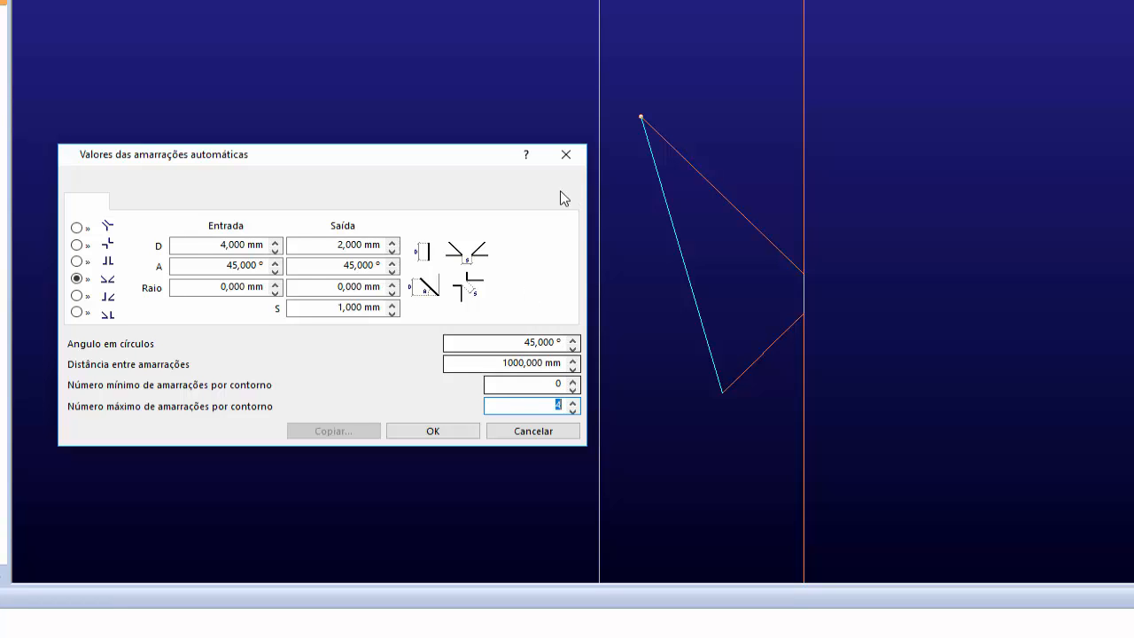
click(567, 156)
Step: Examine the automatic tie on the rectangle's right edge up close, then show the whole sheet
scroll(701, 288, down, 6)
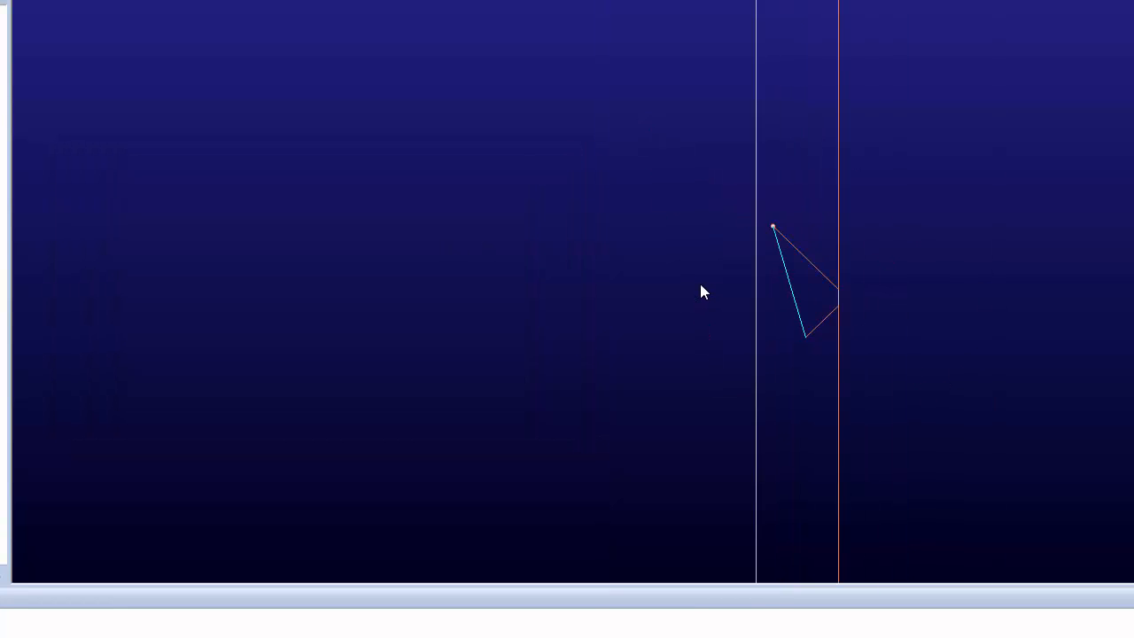
middle_drag(1032, 296, 423, 281)
scroll(701, 284, up, 8)
mouse_move(1124, 317)
middle_down()
mouse_move(702, 285)
mouse_move(685, 367)
middle_up()
scroll(701, 290, up, 3)
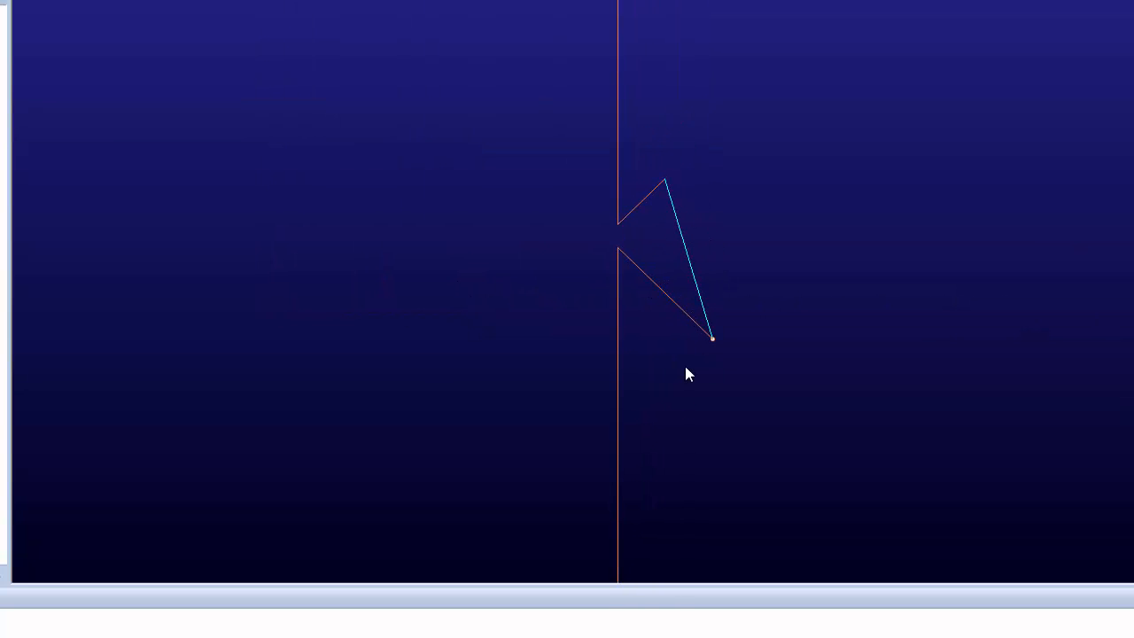
middle_click(685, 366)
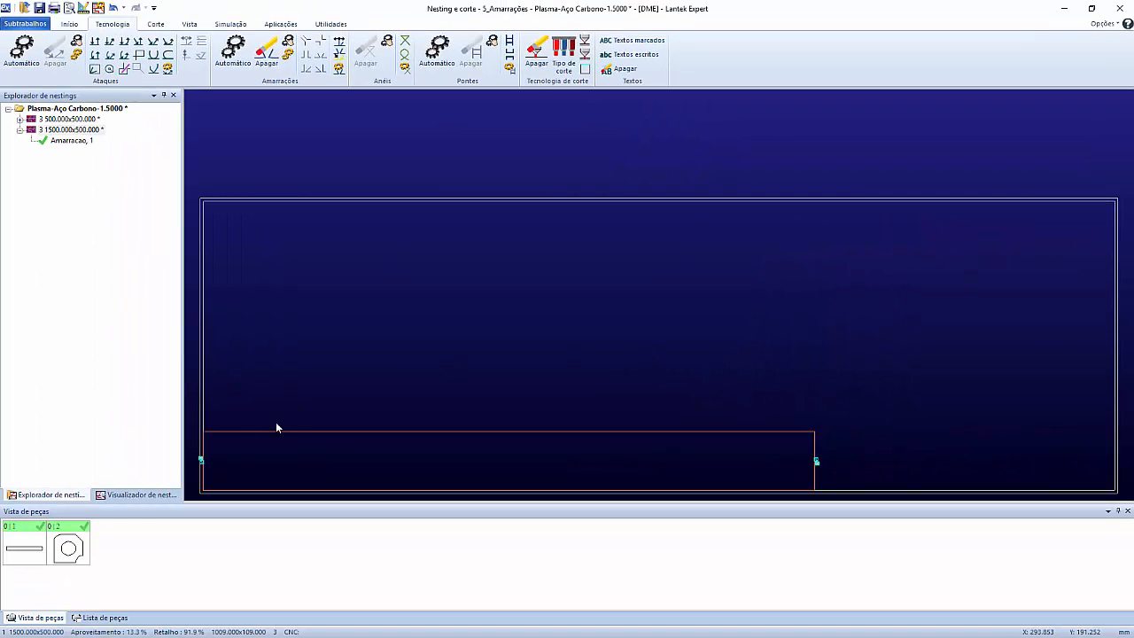
Step: Set the quantity of the SKA part to 10 and nest the pieces automatically on the 1500 x 500 mm sheet
right_click(82, 532)
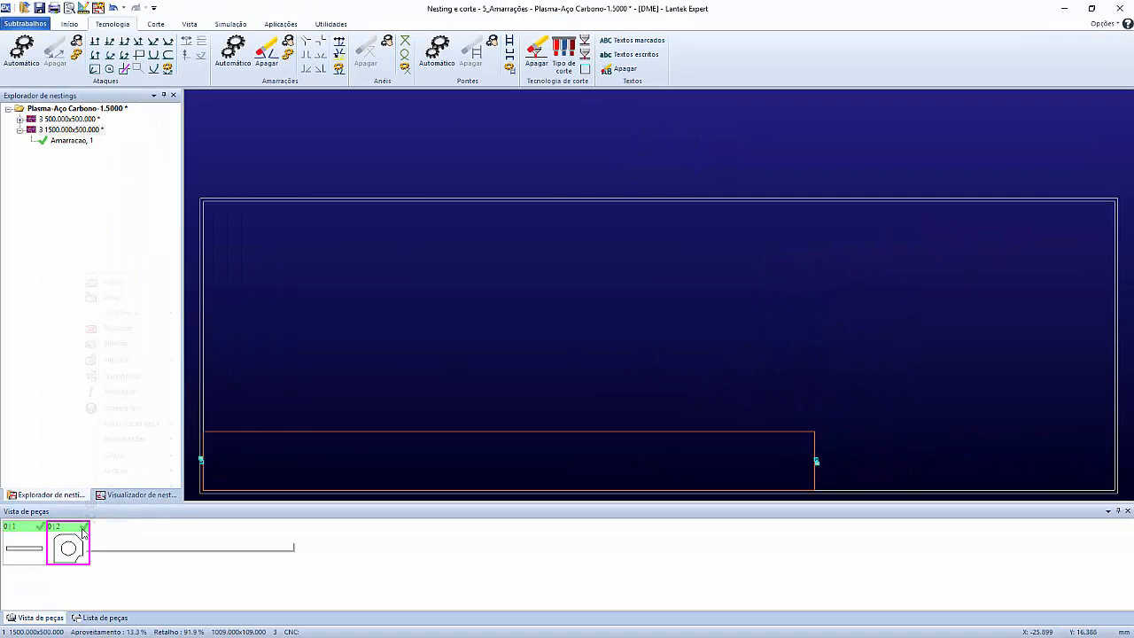
click(118, 382)
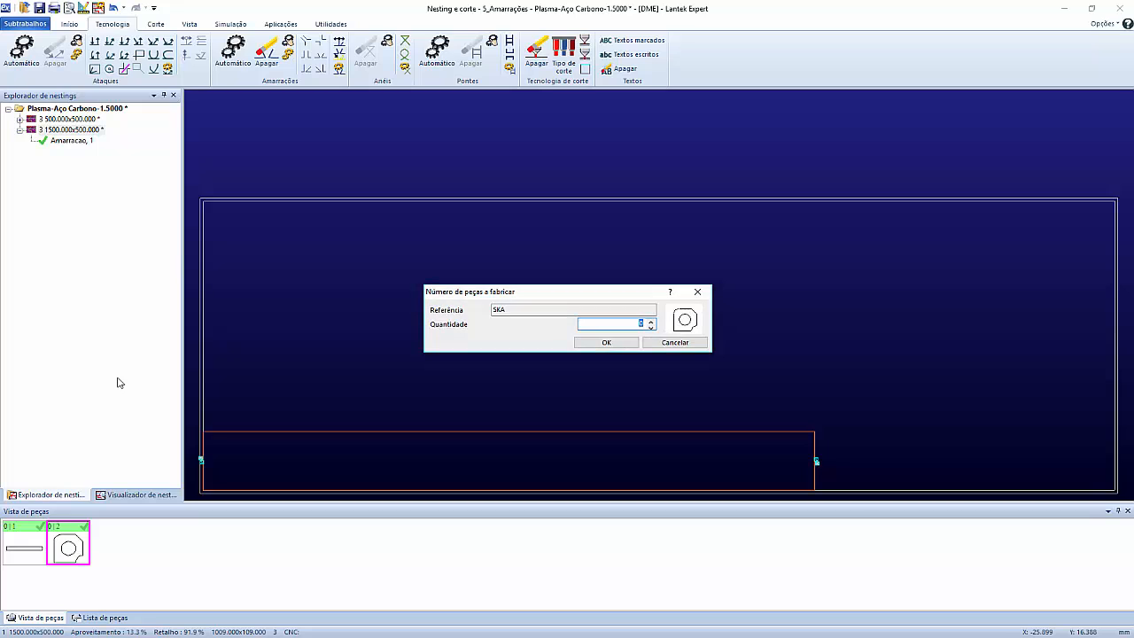
key(Return)
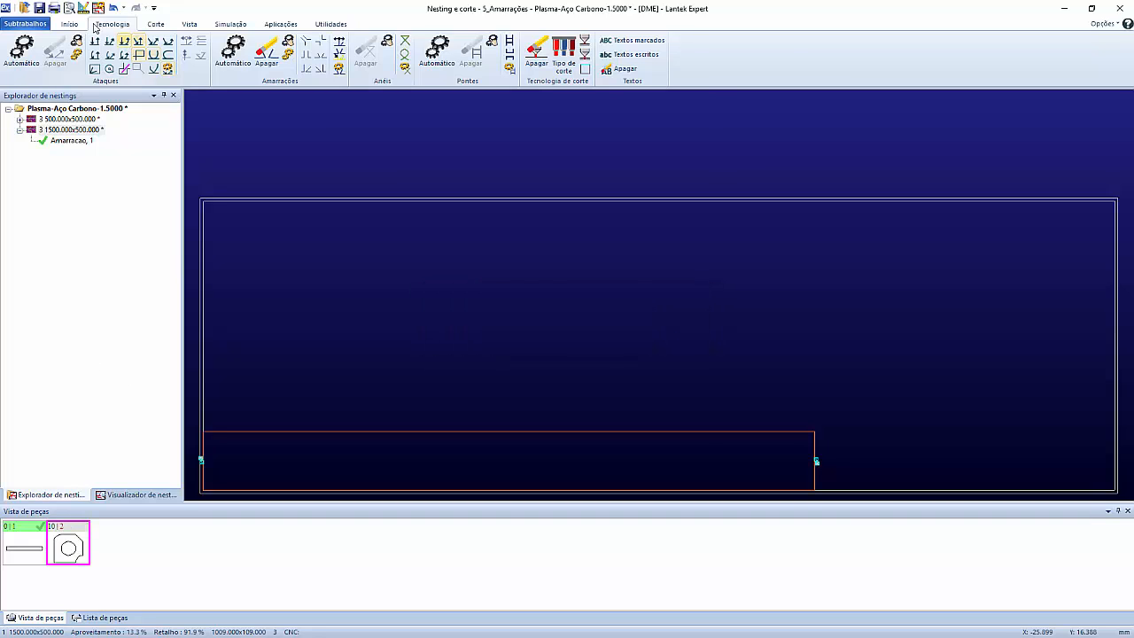
click(69, 24)
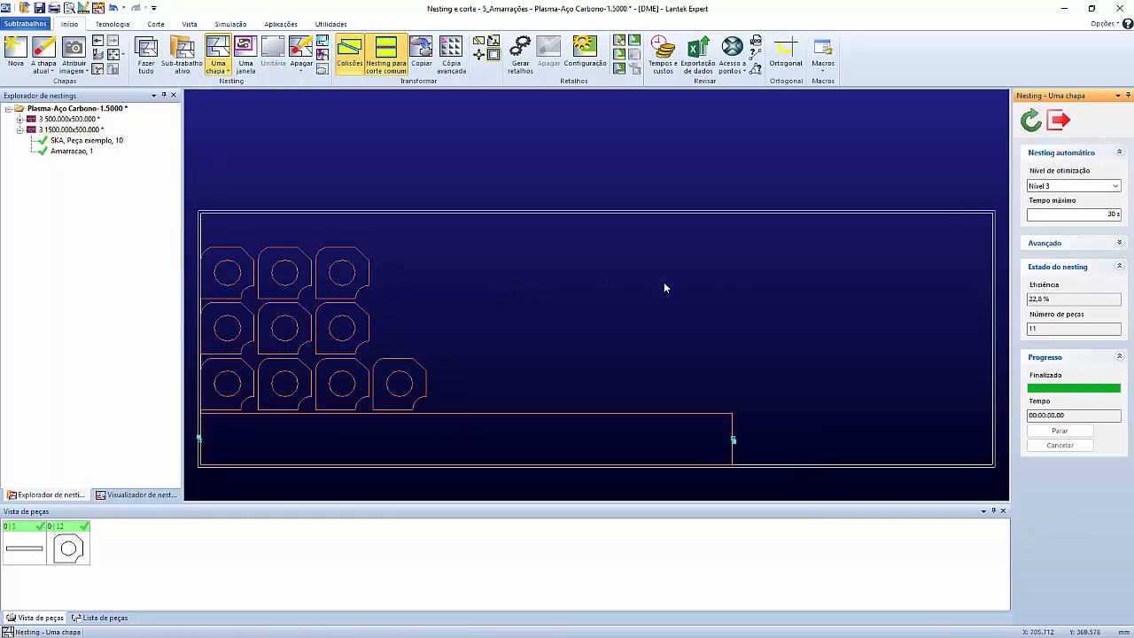
click(1057, 121)
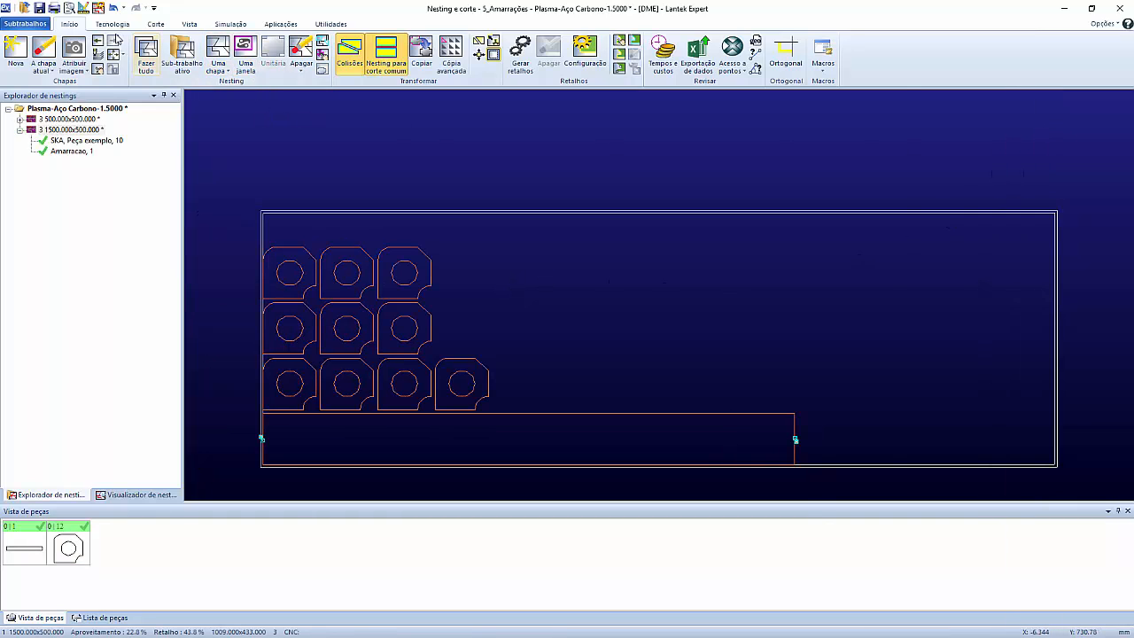
Step: Set the distance between ties to 100 mm in the automatic tie values
click(112, 24)
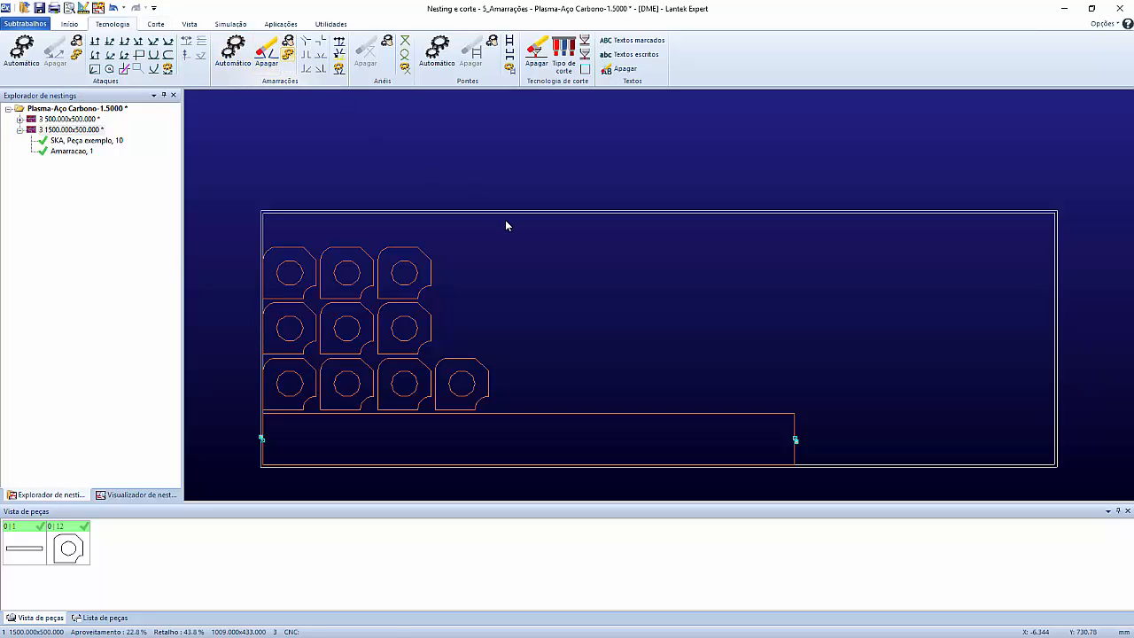
drag(536, 225, 650, 212)
click(837, 351)
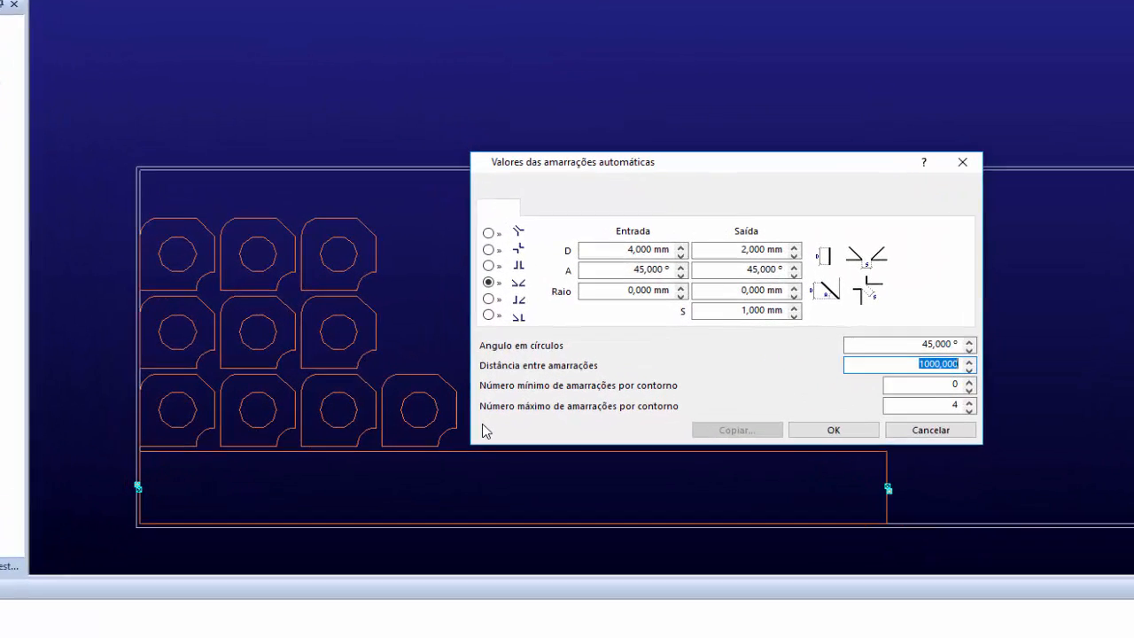
drag(910, 363, 982, 364)
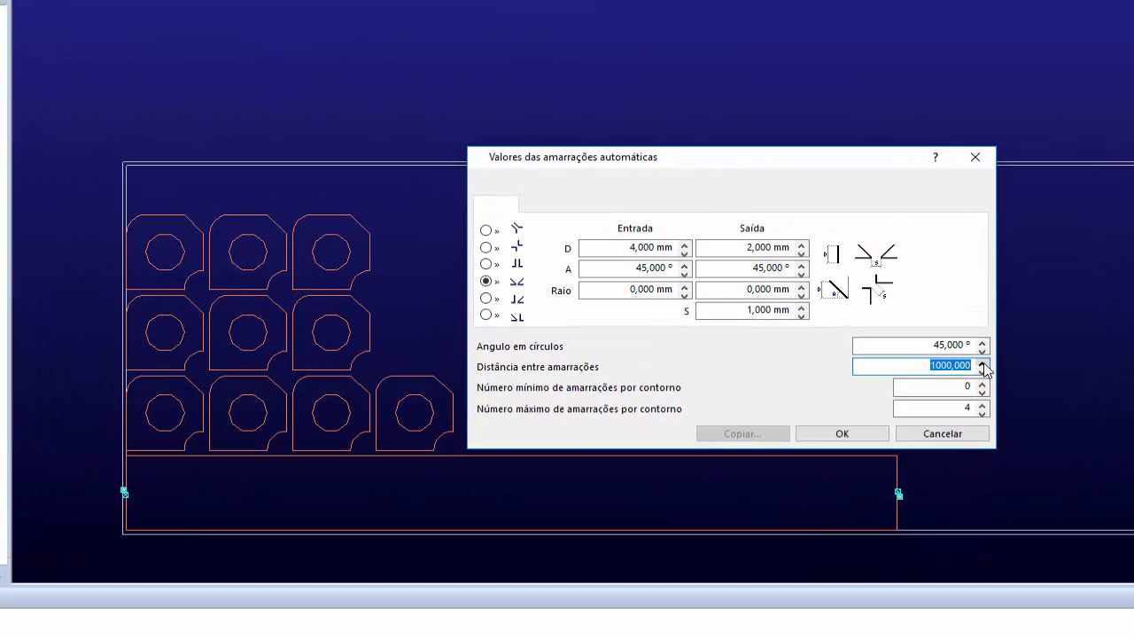
text(5)
click(816, 434)
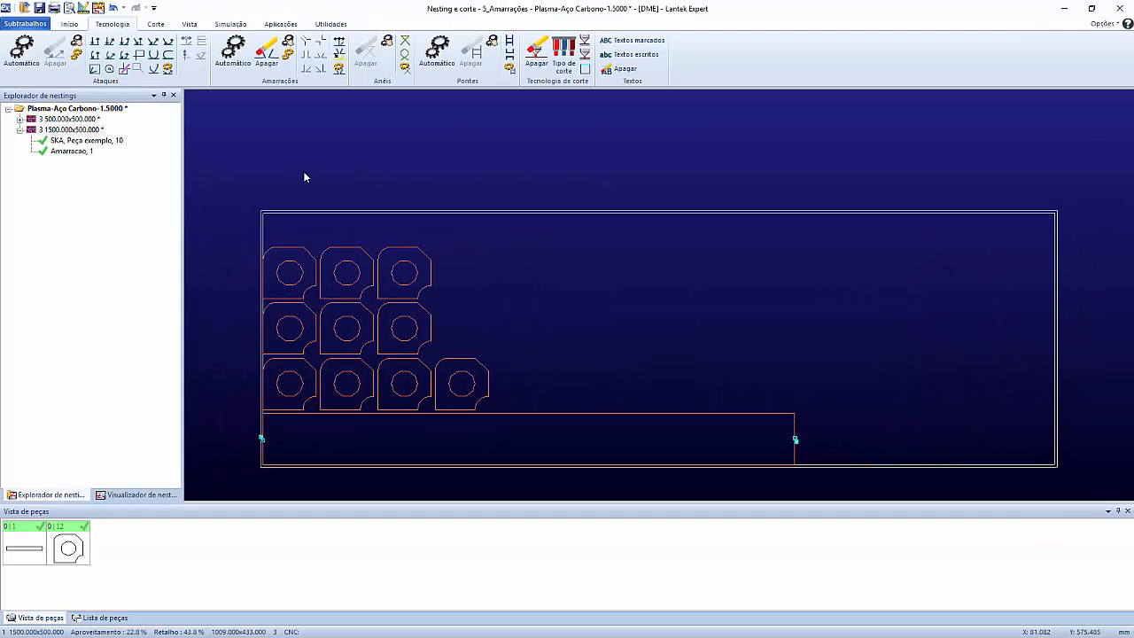
Step: Apply automatic ties to the nested SKA parts and inspect them on the outer contours and inner circles
click(242, 72)
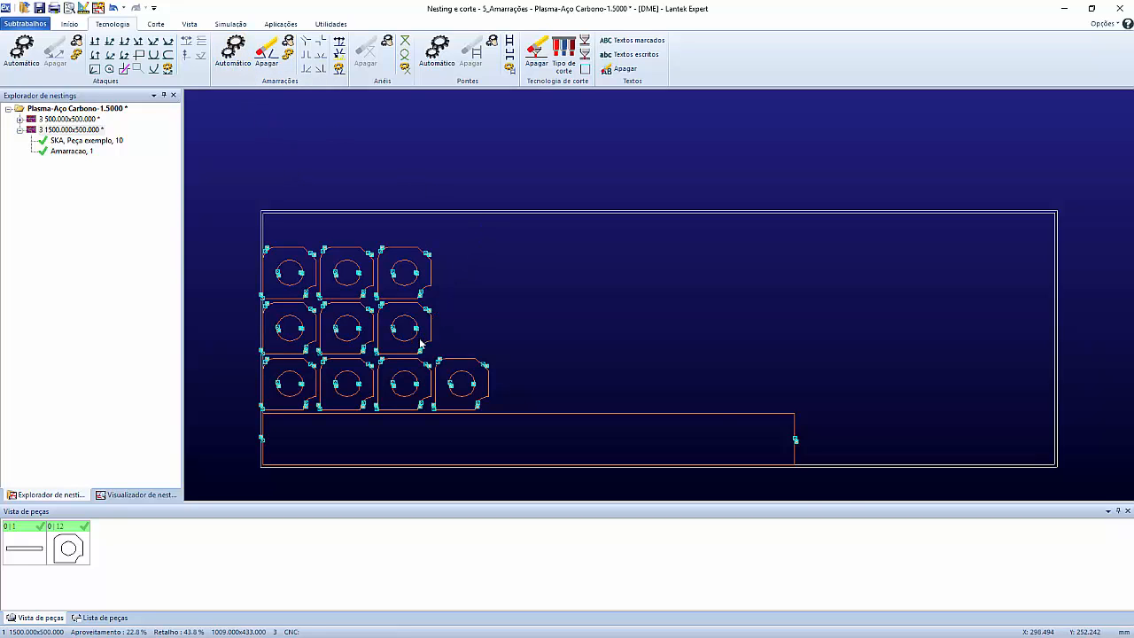
scroll(431, 315, up, 10)
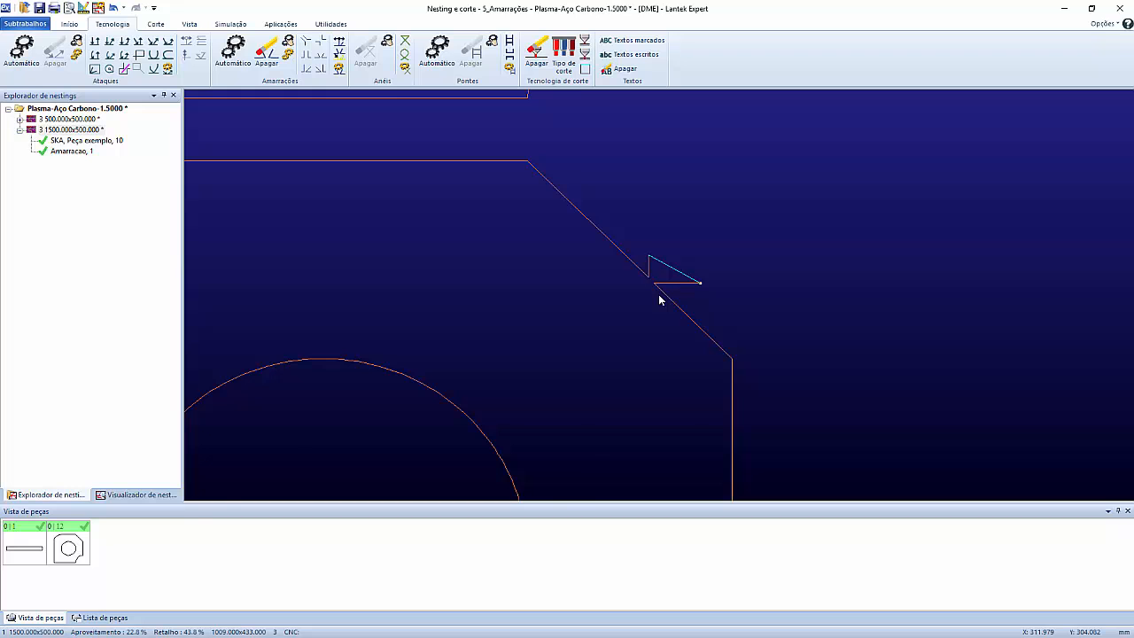
scroll(658, 294, down, 5)
scroll(650, 291, up, 1)
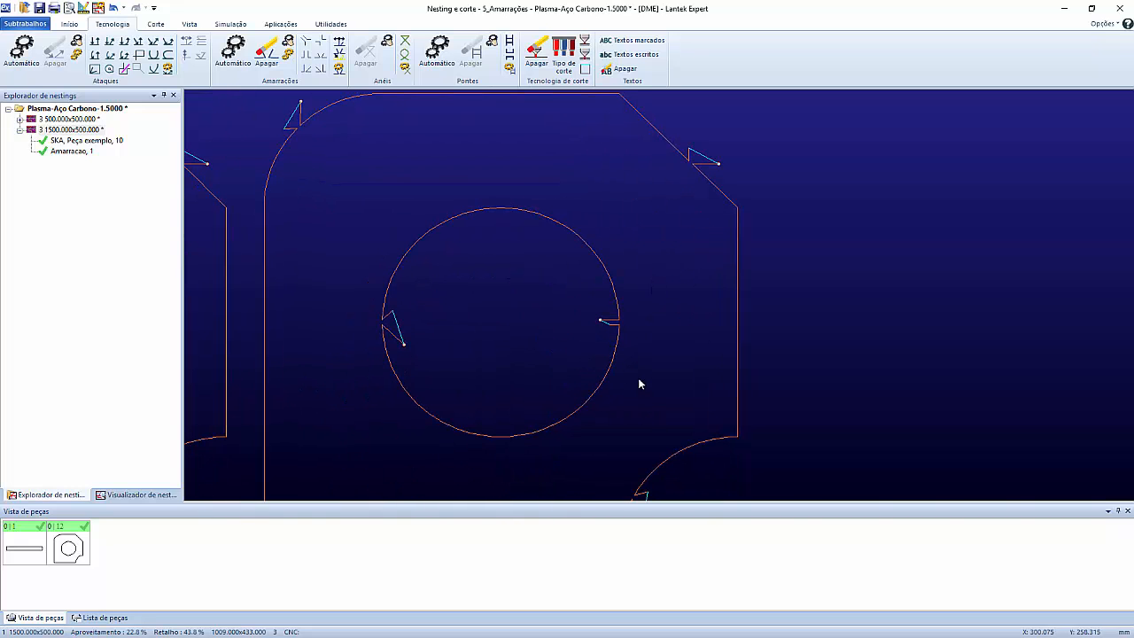
scroll(712, 299, down, 4)
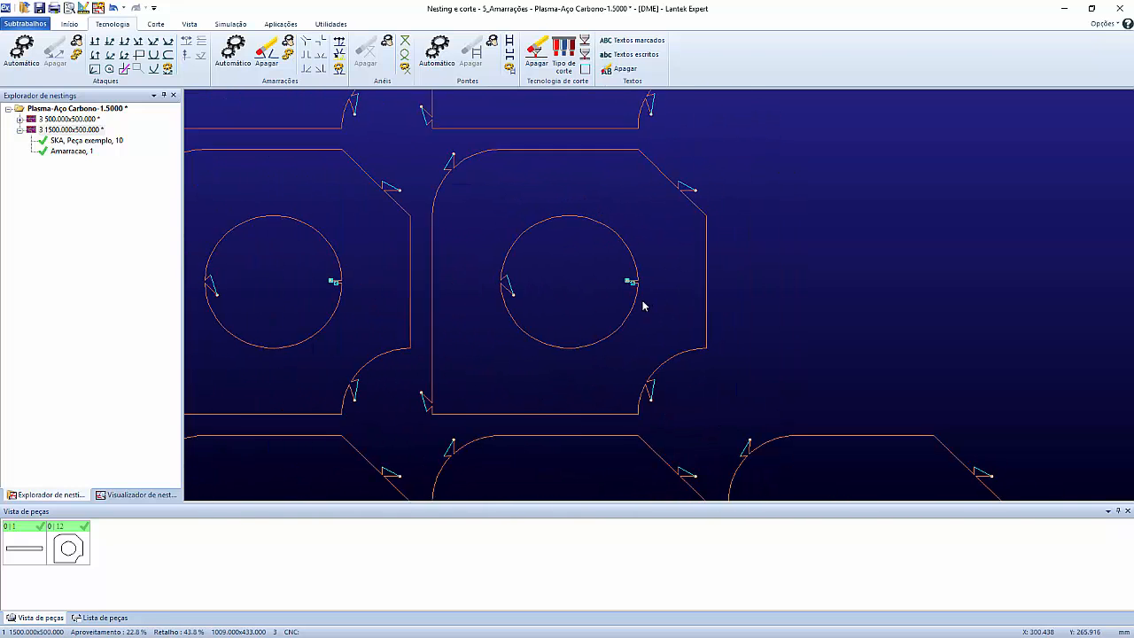
middle_drag(644, 305, 634, 310)
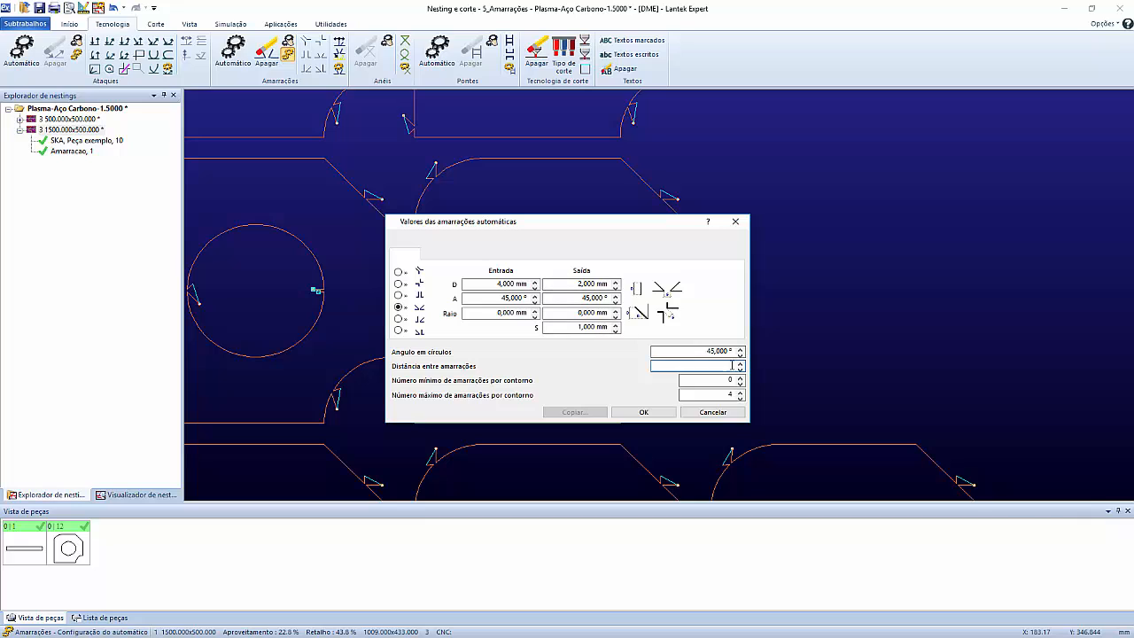
Step: Open the distance between ties for editing in the automatic tie values
double_click(668, 365)
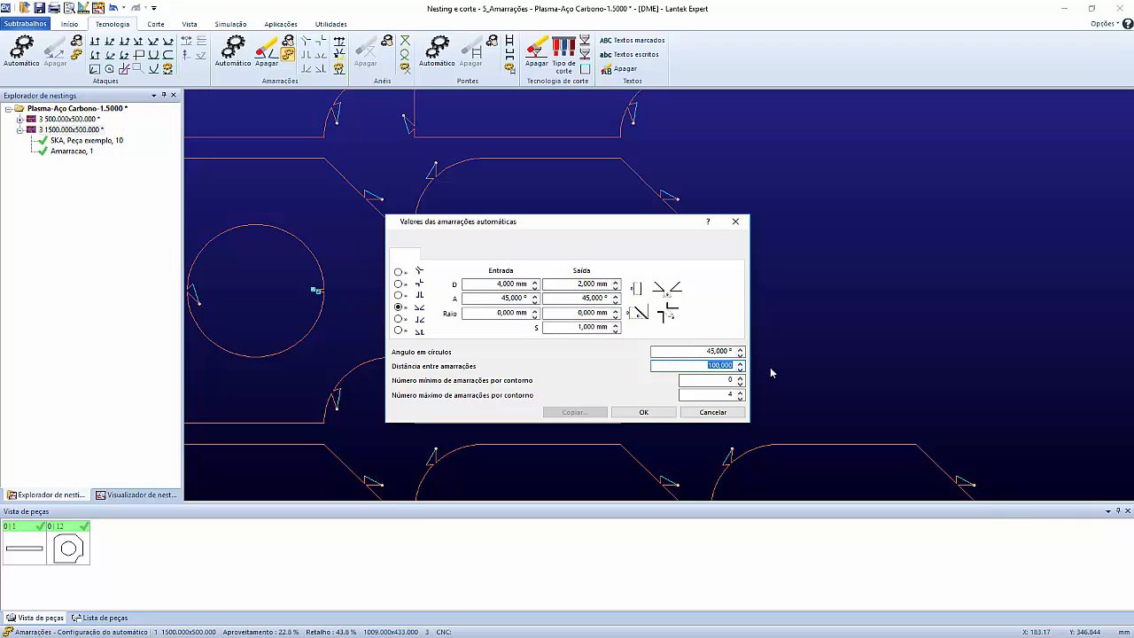